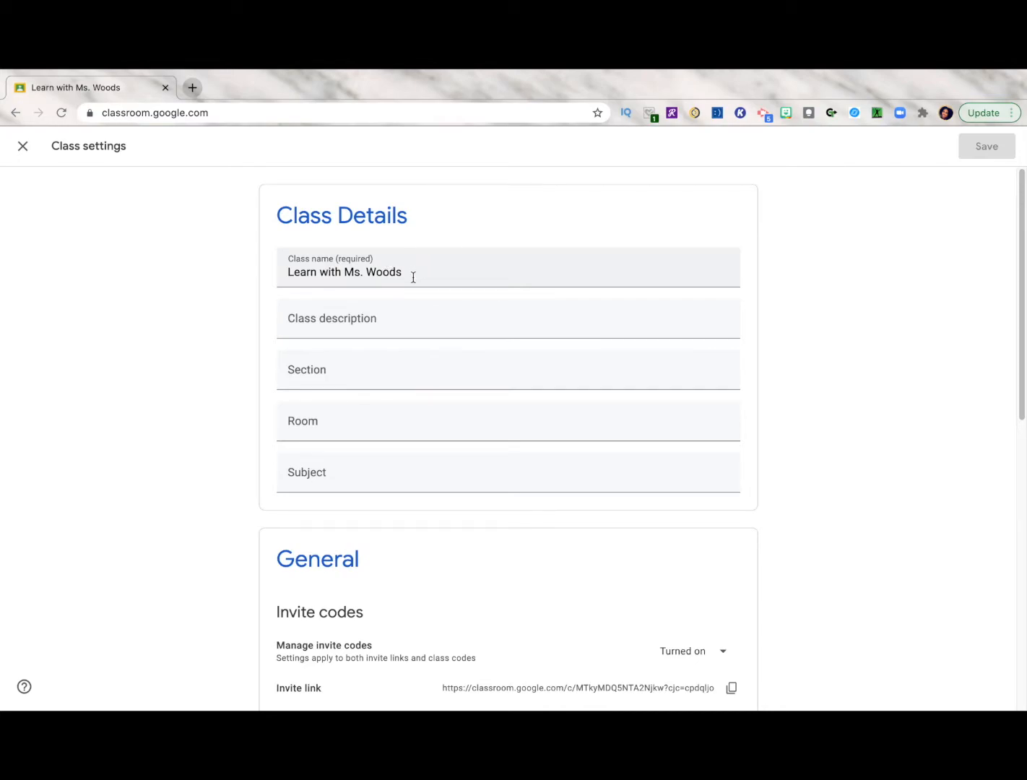
Set the Stream permission to "Students can only comment" and save the class settings
scroll(389, 539, down, 4)
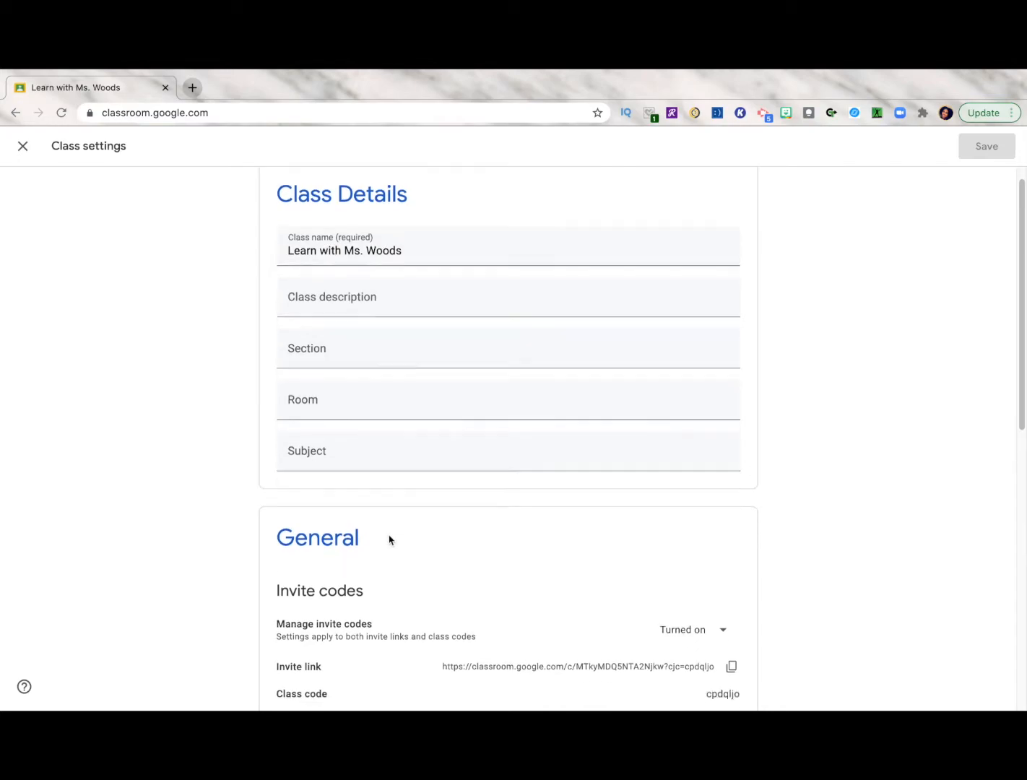
scroll(389, 540, down, 5)
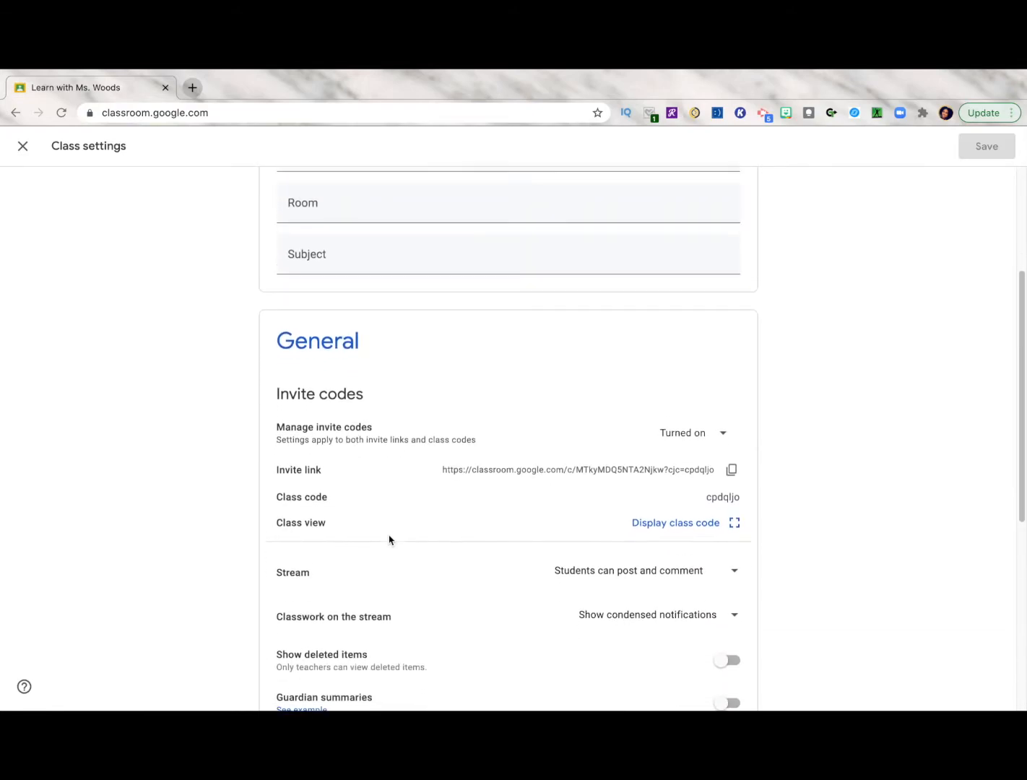
scroll(388, 539, down, 2)
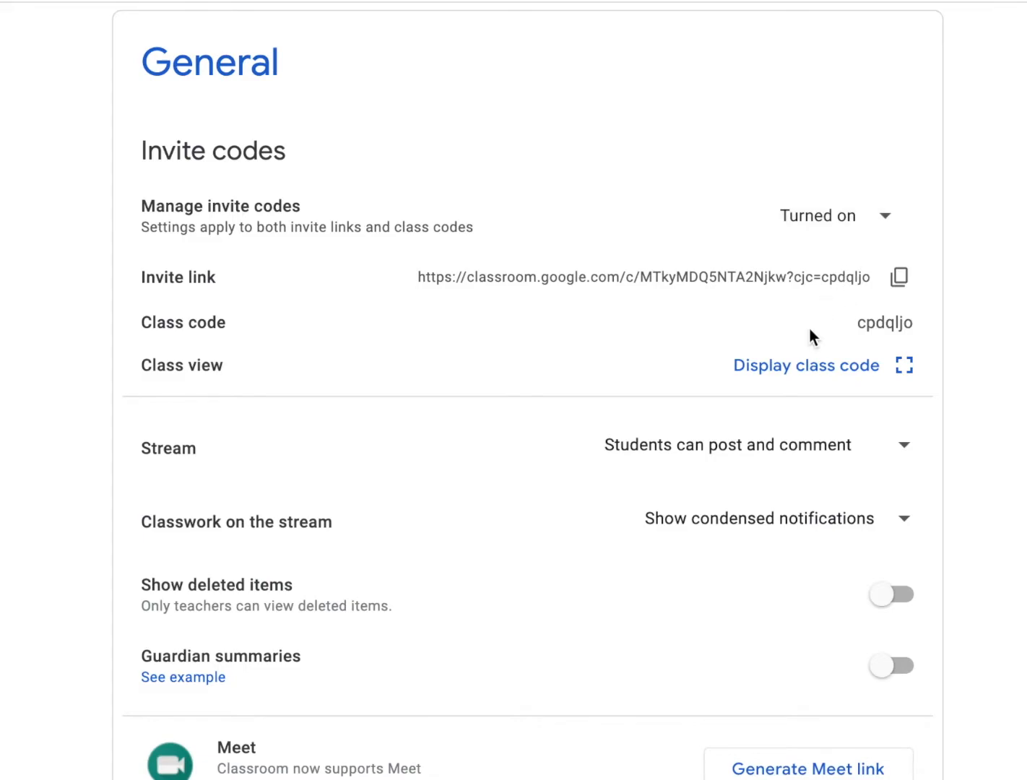
click(906, 451)
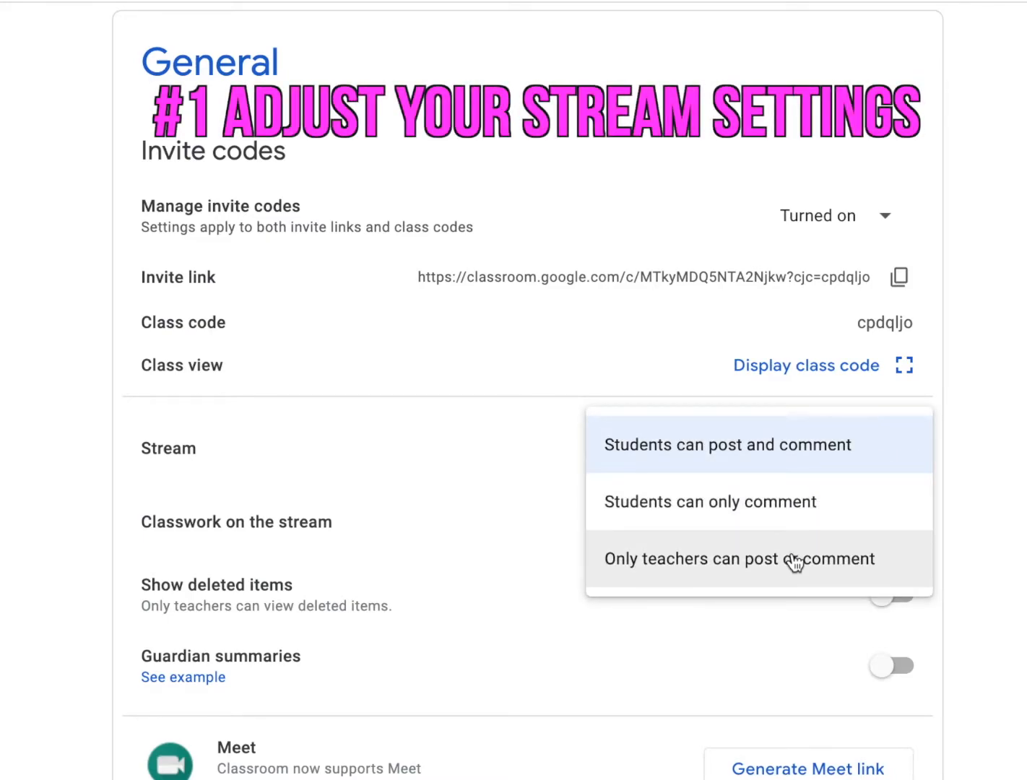
click(798, 525)
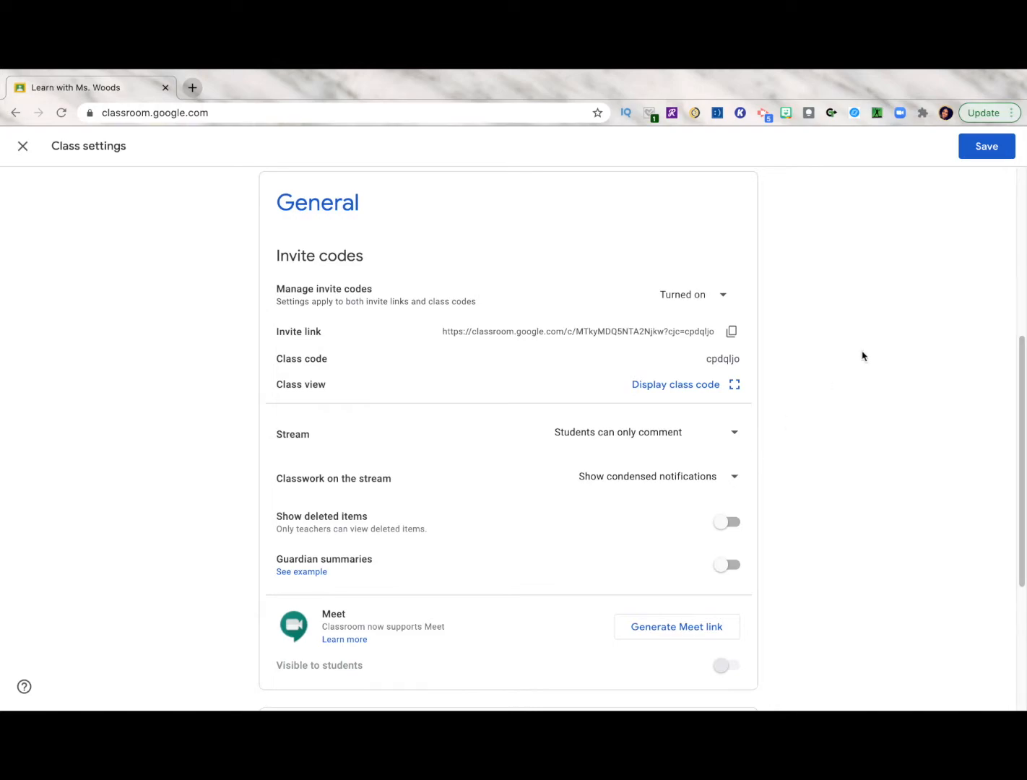
click(986, 146)
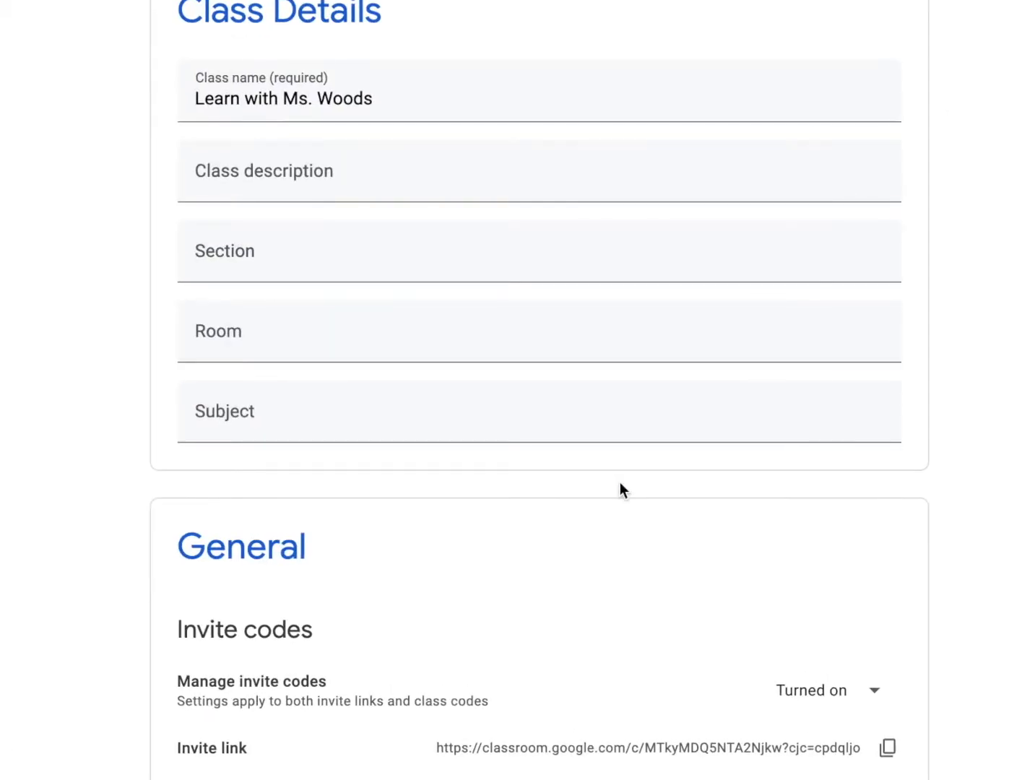
Set Classwork on the stream to "Hide notifications" and turn on Guardian summaries for the class
scroll(497, 663, down, 3)
scroll(495, 659, down, 3)
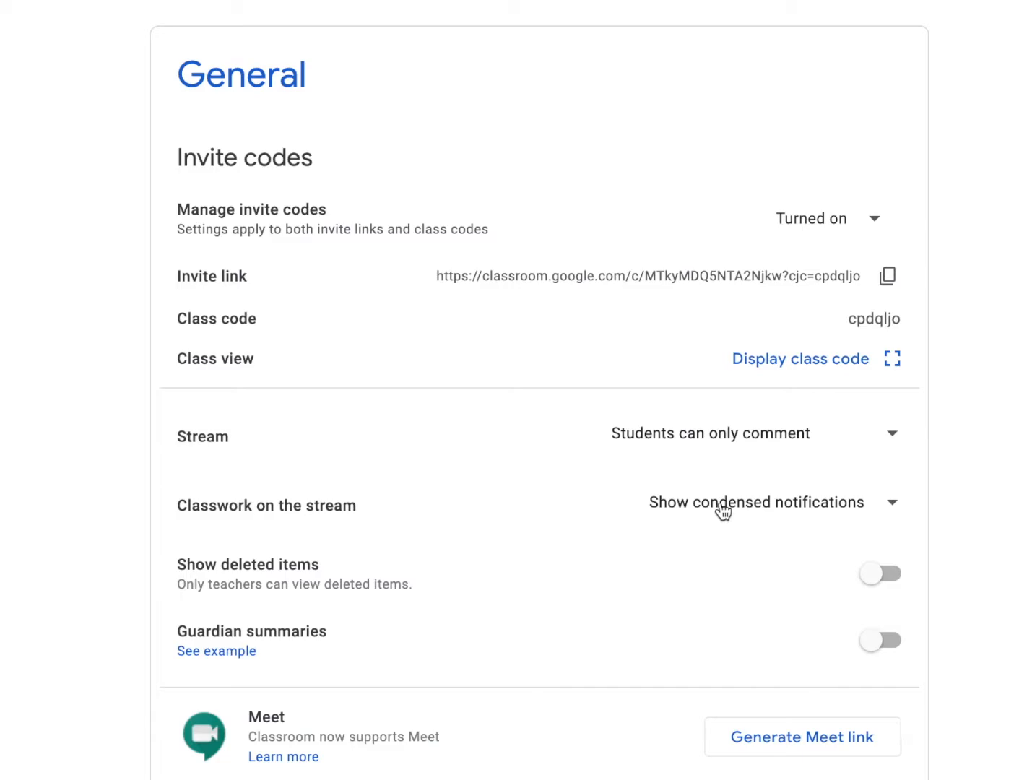
click(892, 506)
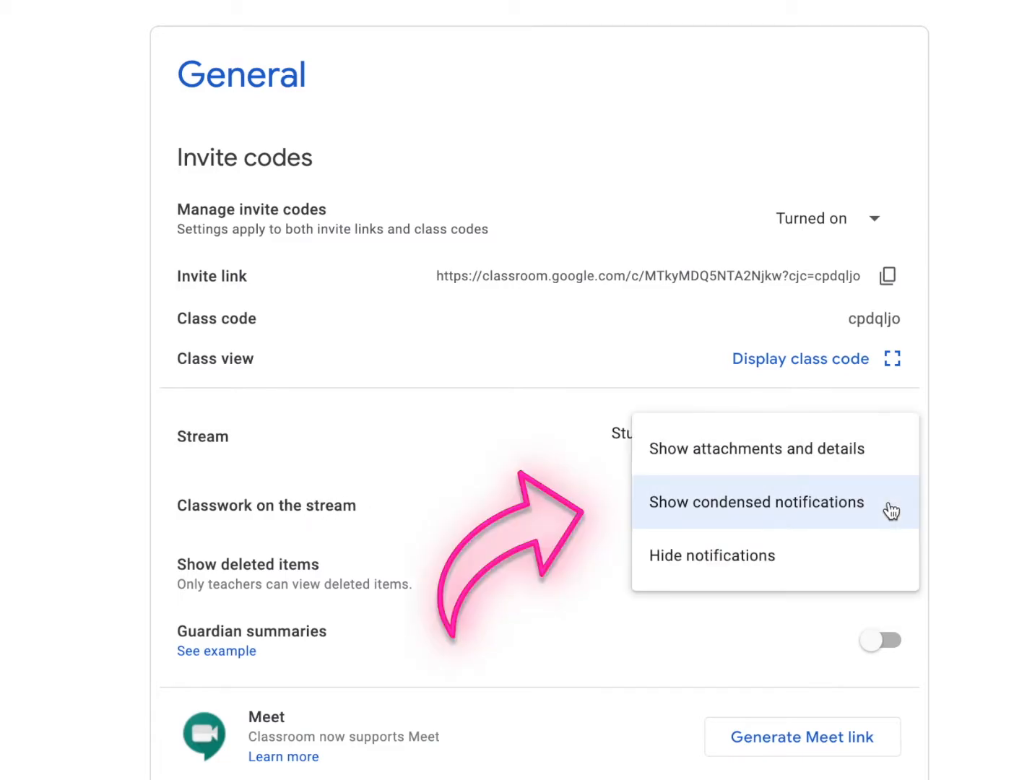
click(816, 570)
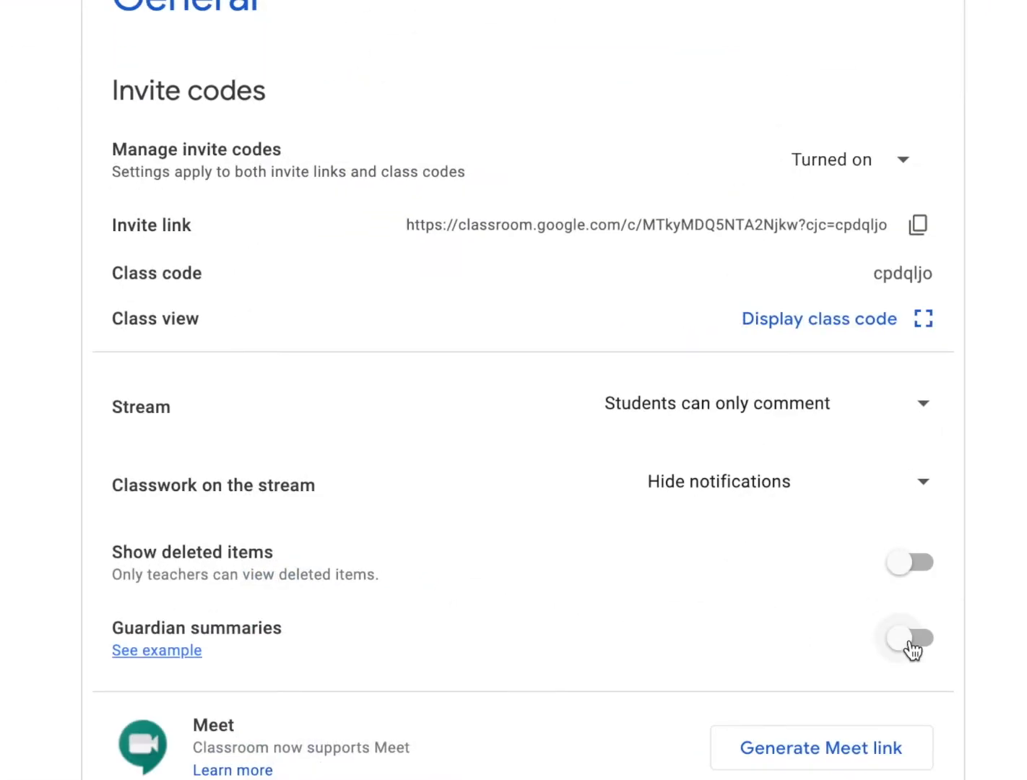
click(723, 532)
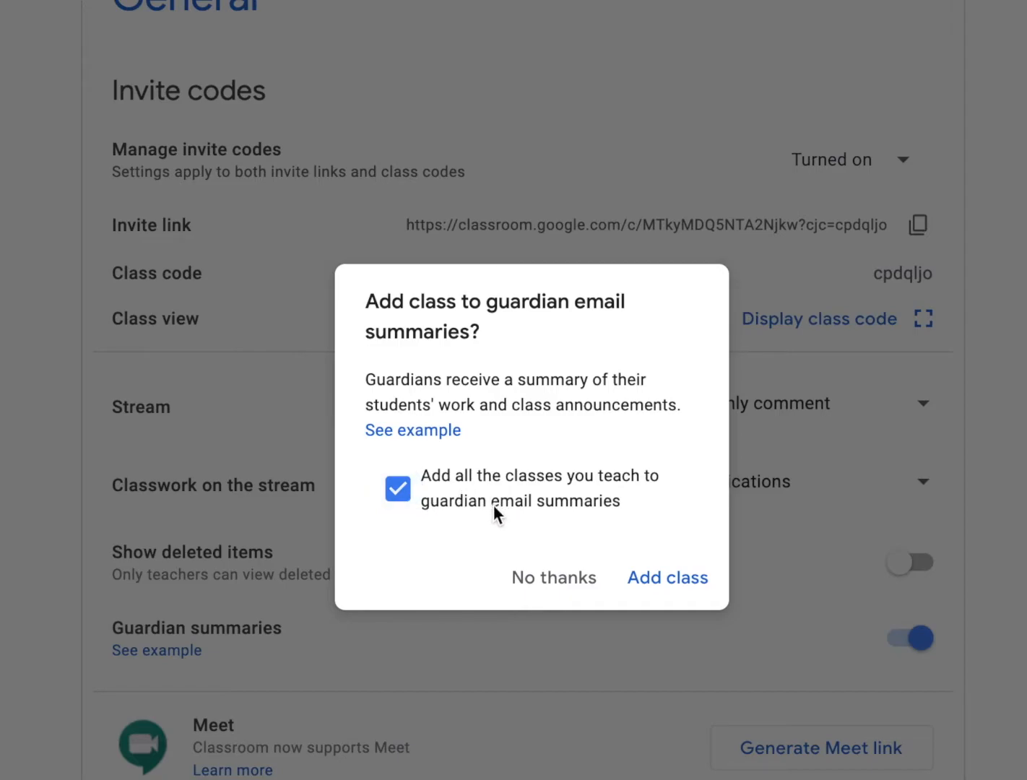
scroll(949, 655, up, 1)
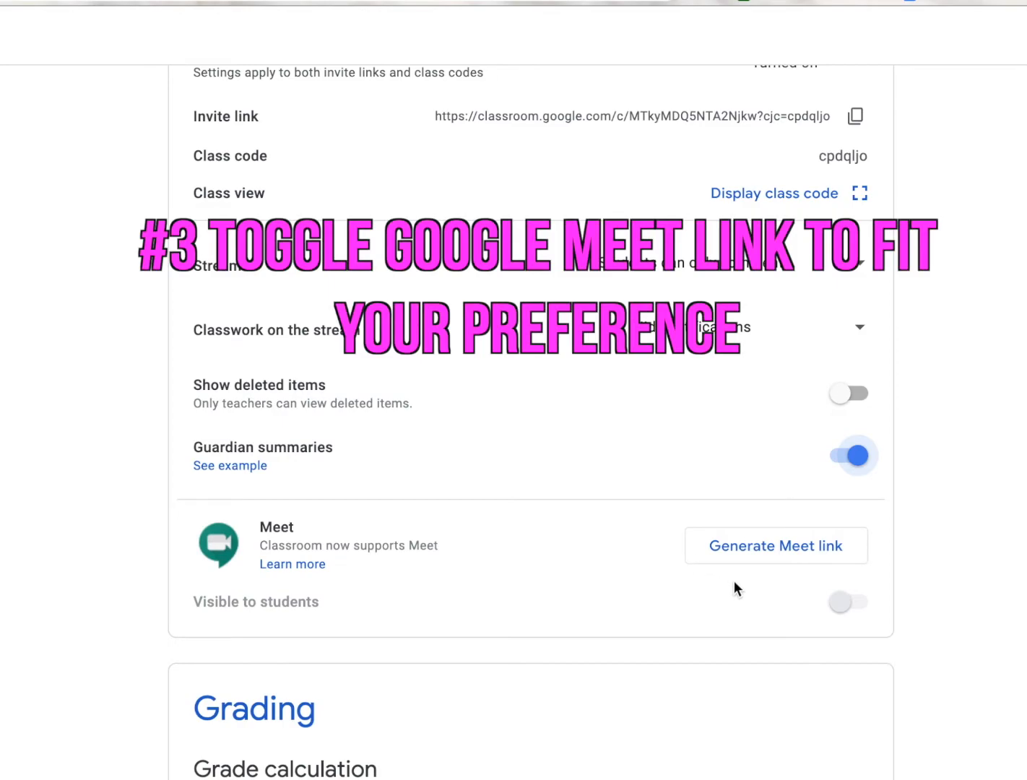
Generate a Meet link for the class and turn off its visibility to students
click(775, 554)
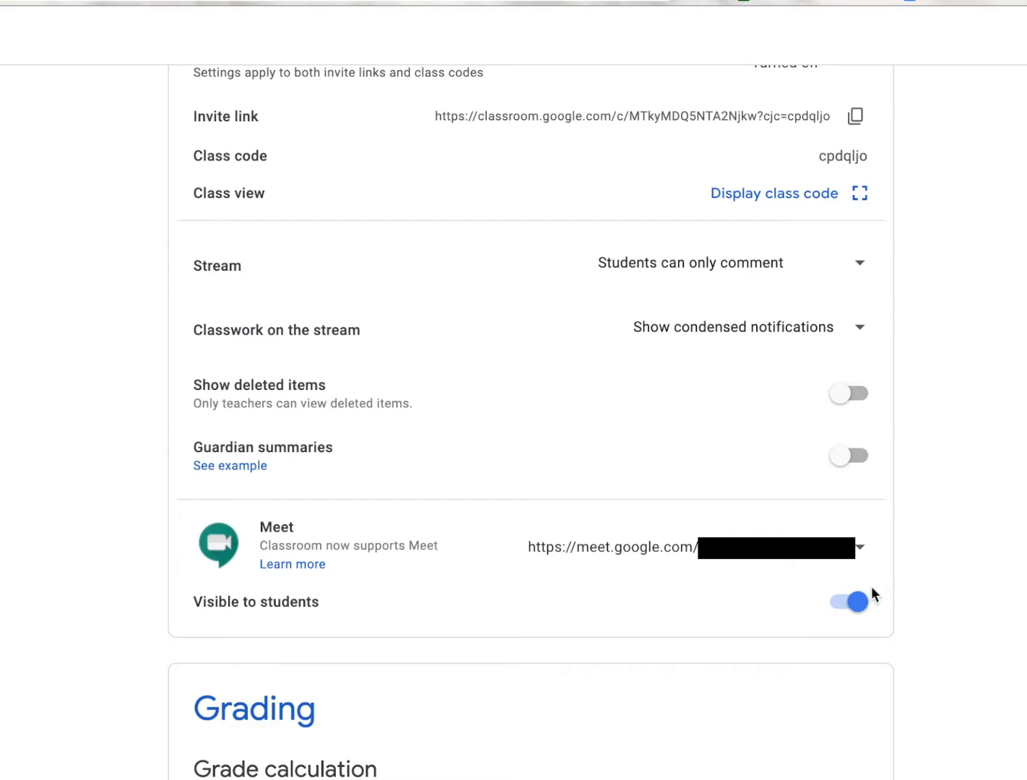
click(858, 612)
click(841, 612)
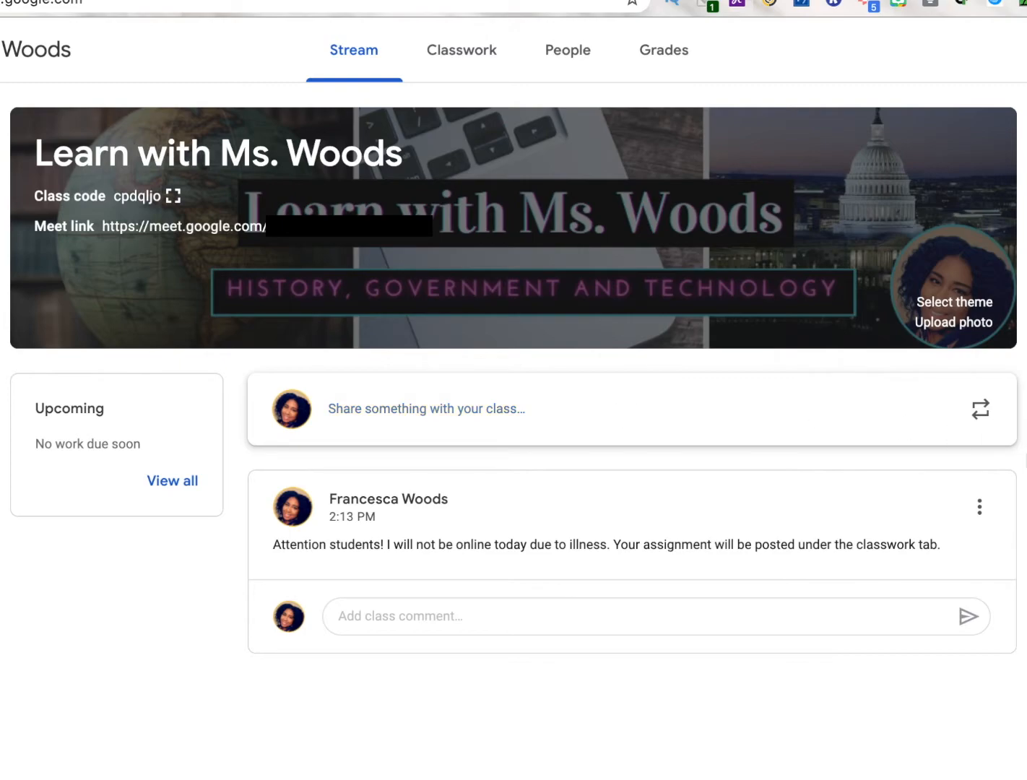
Reuse the Jun 12 announcement about completing makeup work from the class US History I SY19-20 83
click(984, 420)
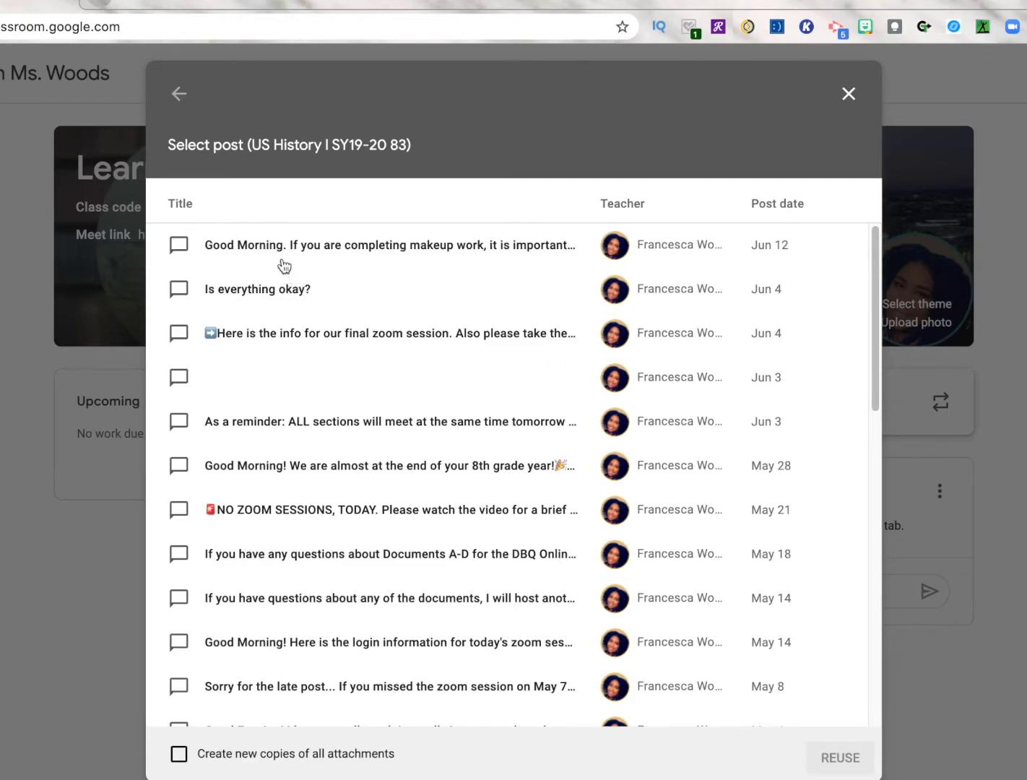
click(323, 257)
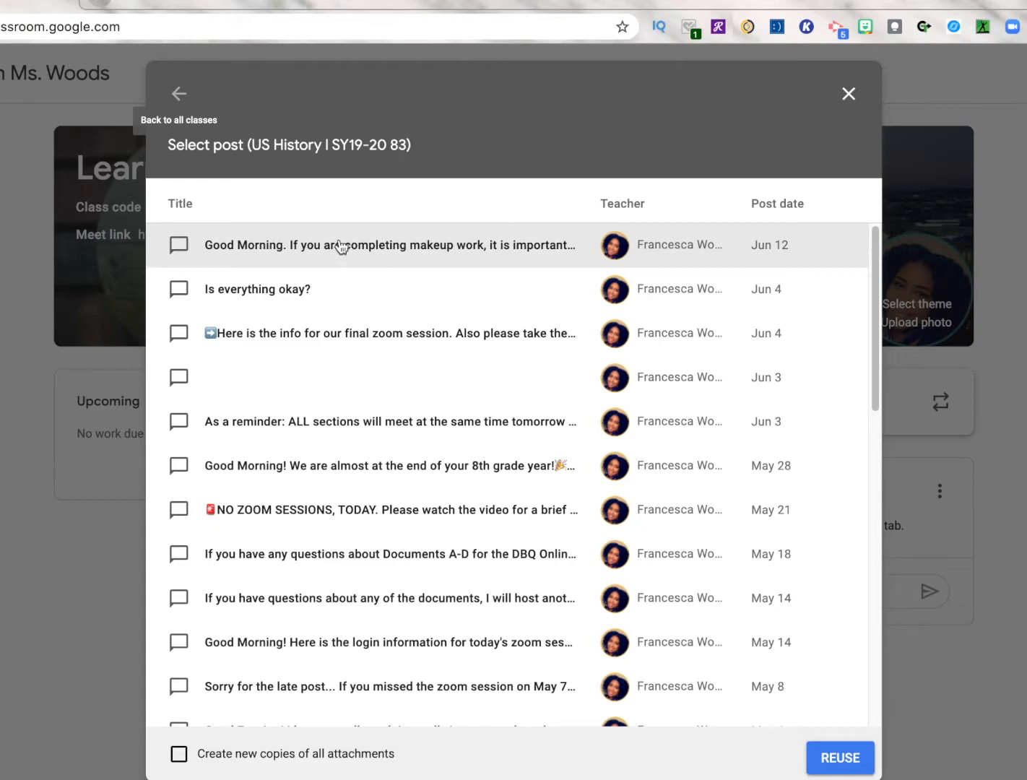
click(312, 260)
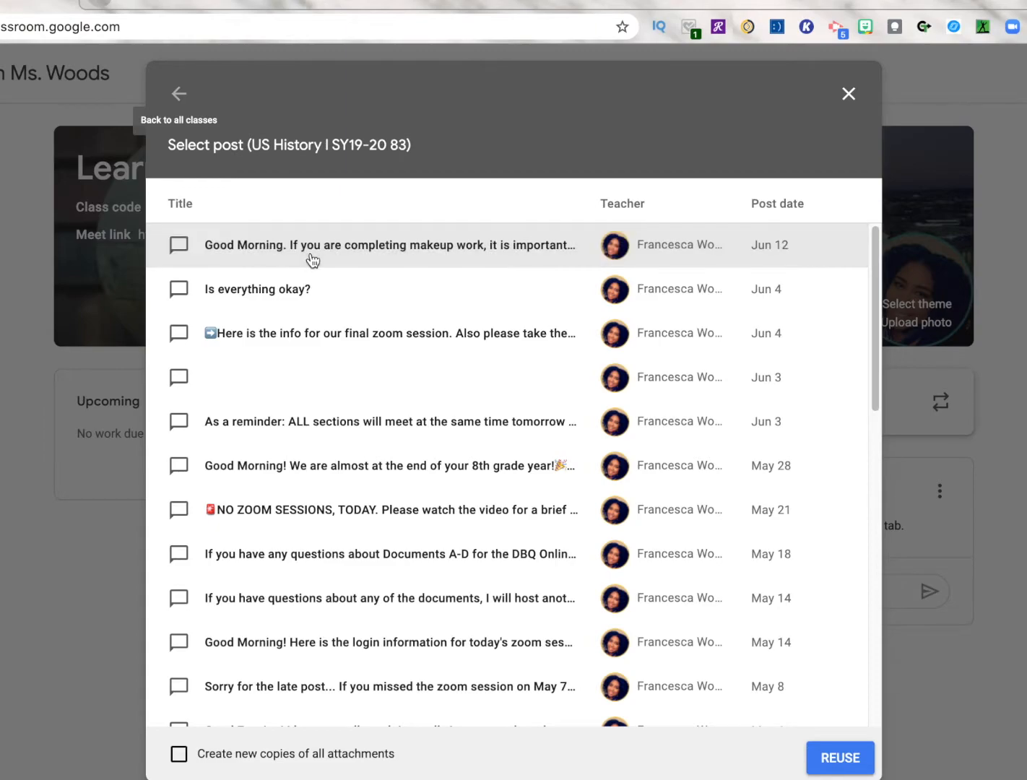
click(839, 767)
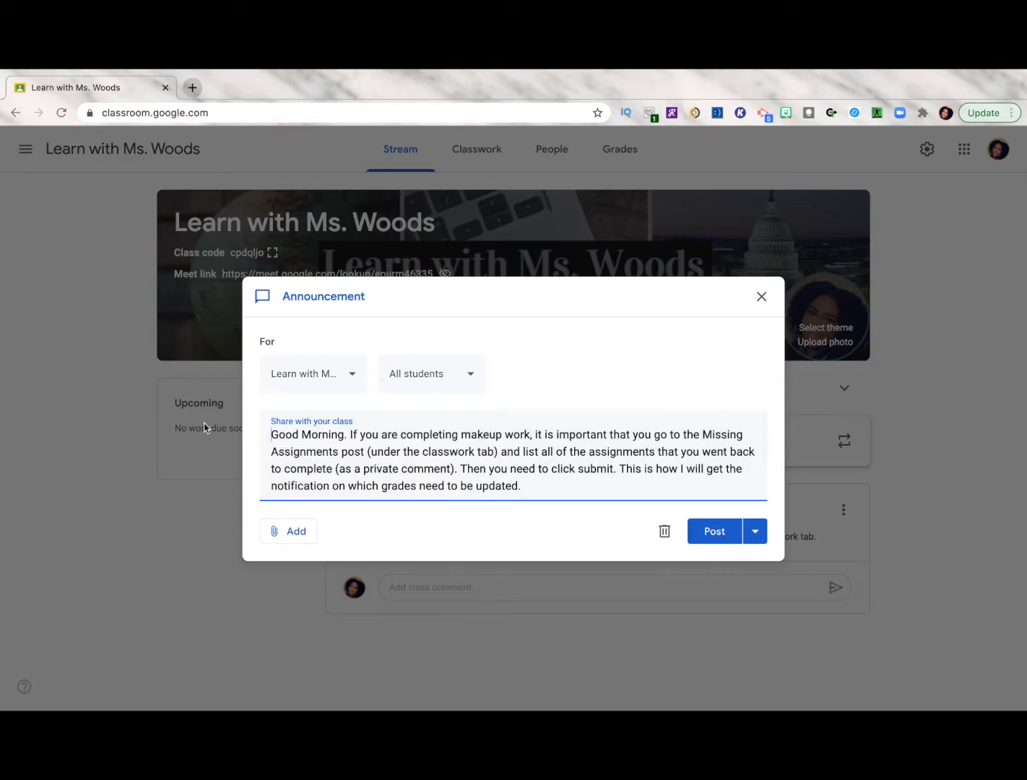
Look through the list of target classes and post the reused announcement immediately to all students of the current class
click(353, 380)
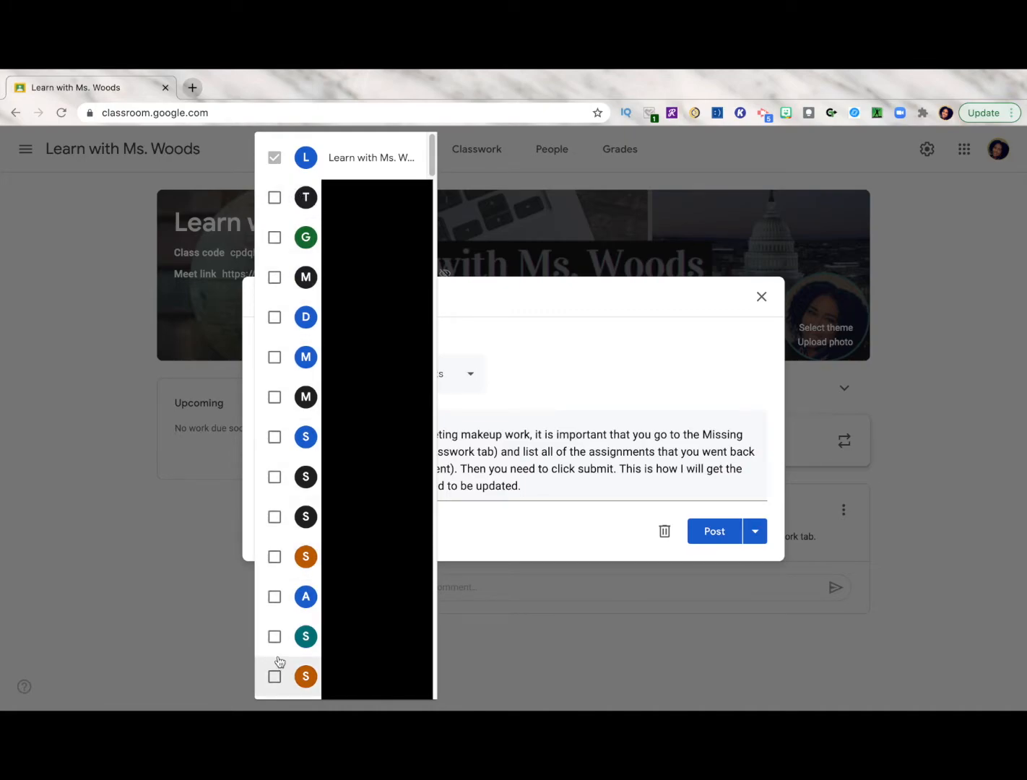
click(442, 426)
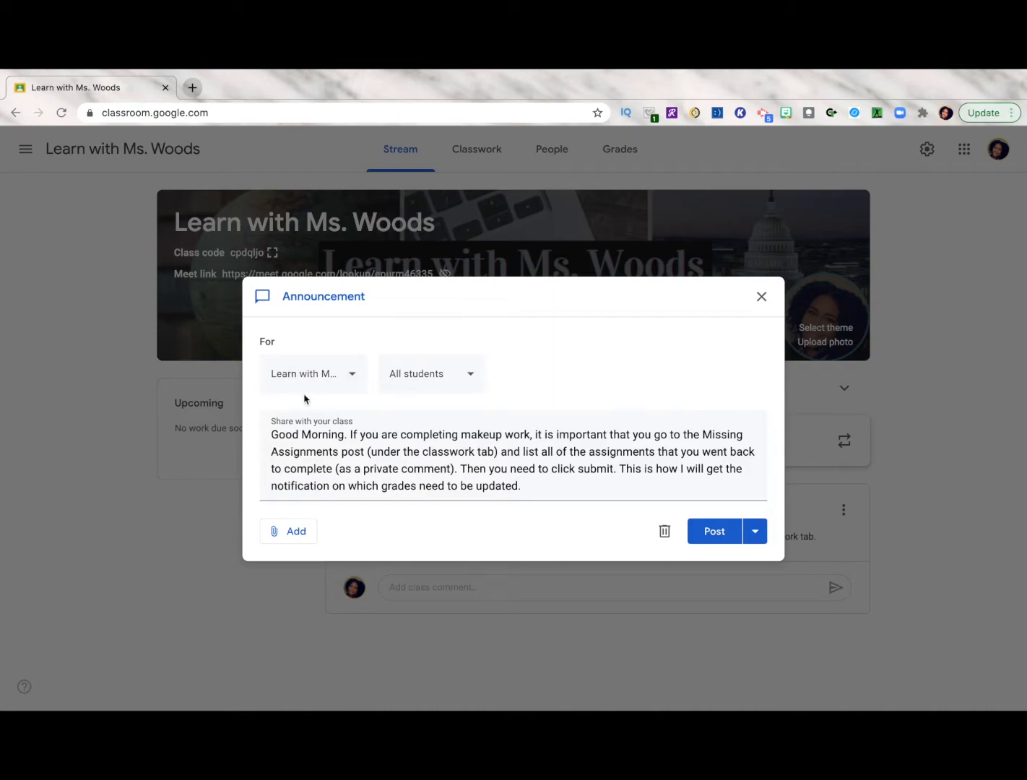
click(356, 382)
click(581, 440)
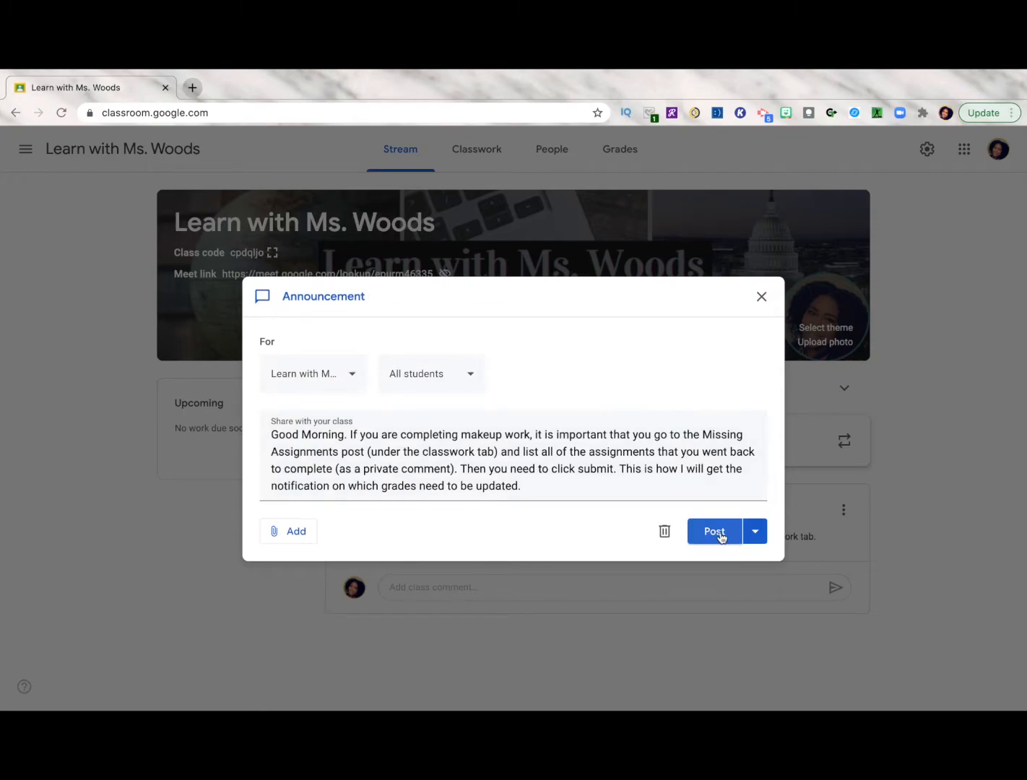
click(758, 535)
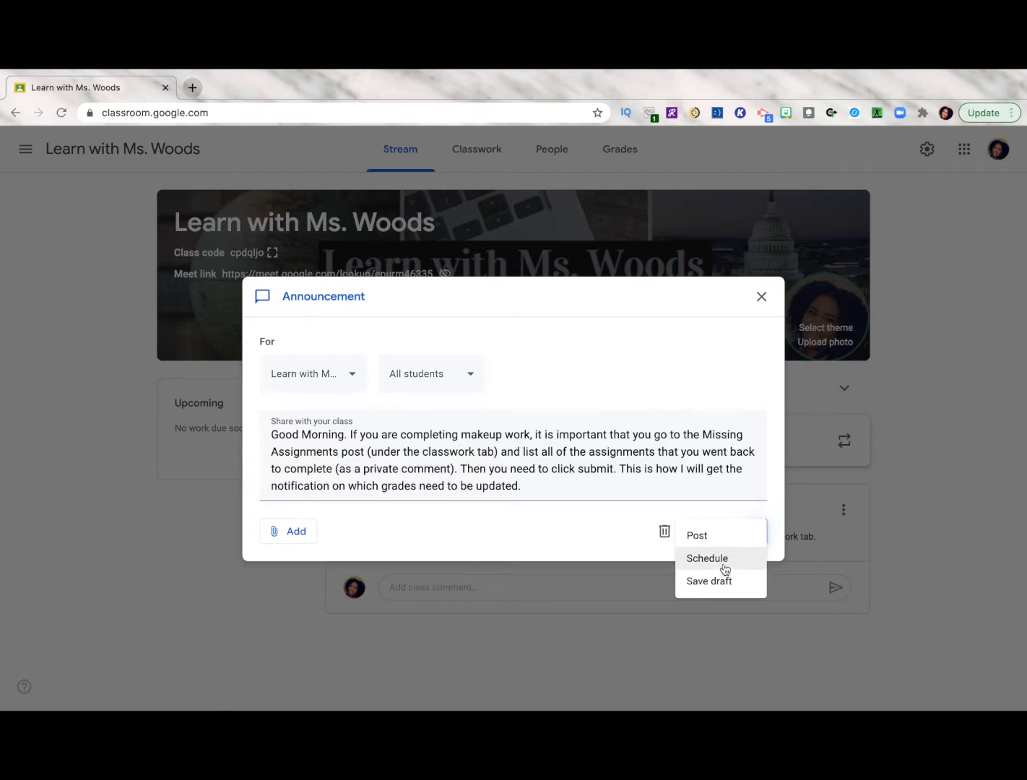
click(694, 533)
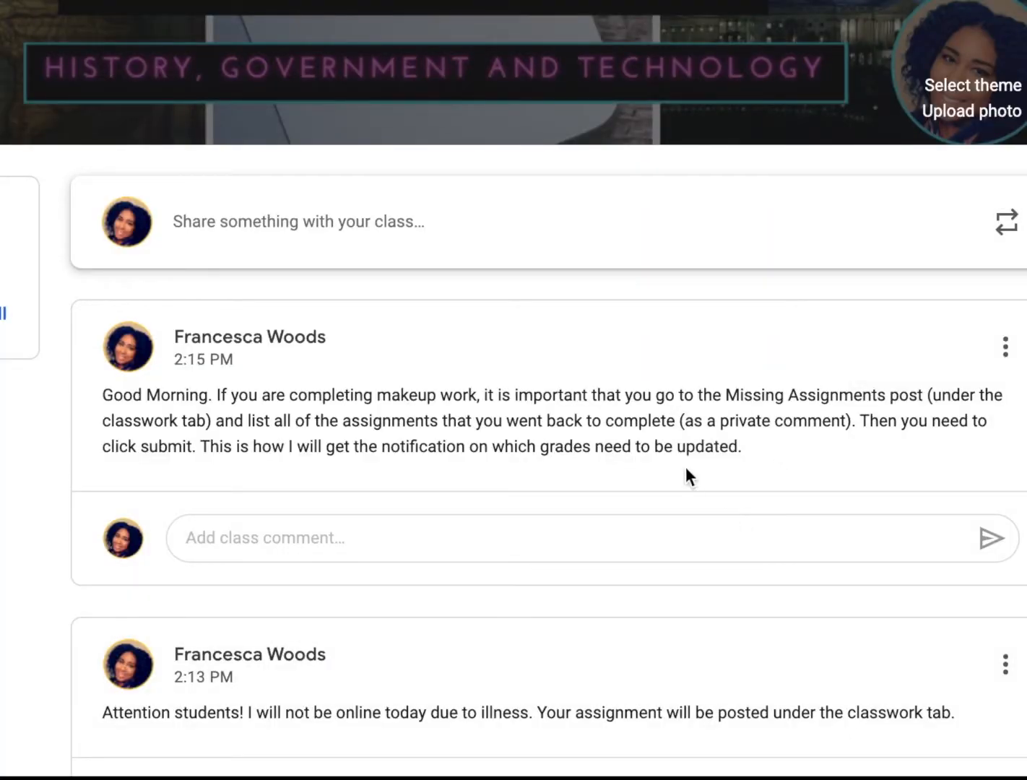
Open the class's Classwork page and move the Resources topic above the topic "2nd Qtr - Week of 11/16 - 11/20"
scroll(112, 440, down, 1)
scroll(112, 440, down, 2)
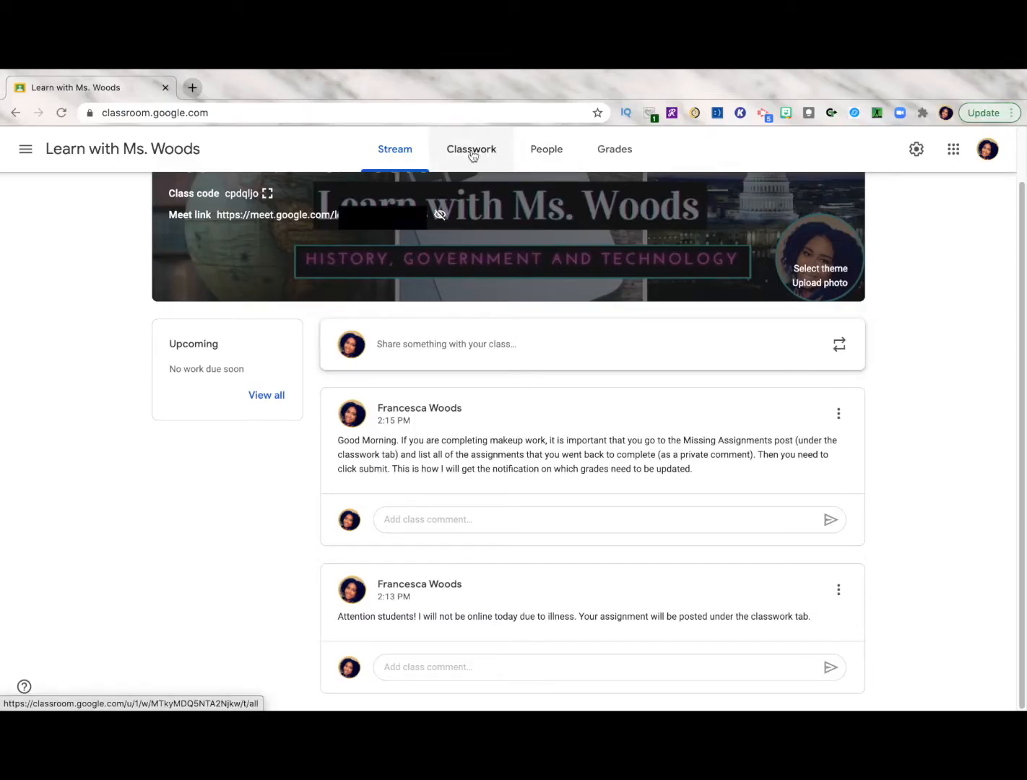
click(471, 152)
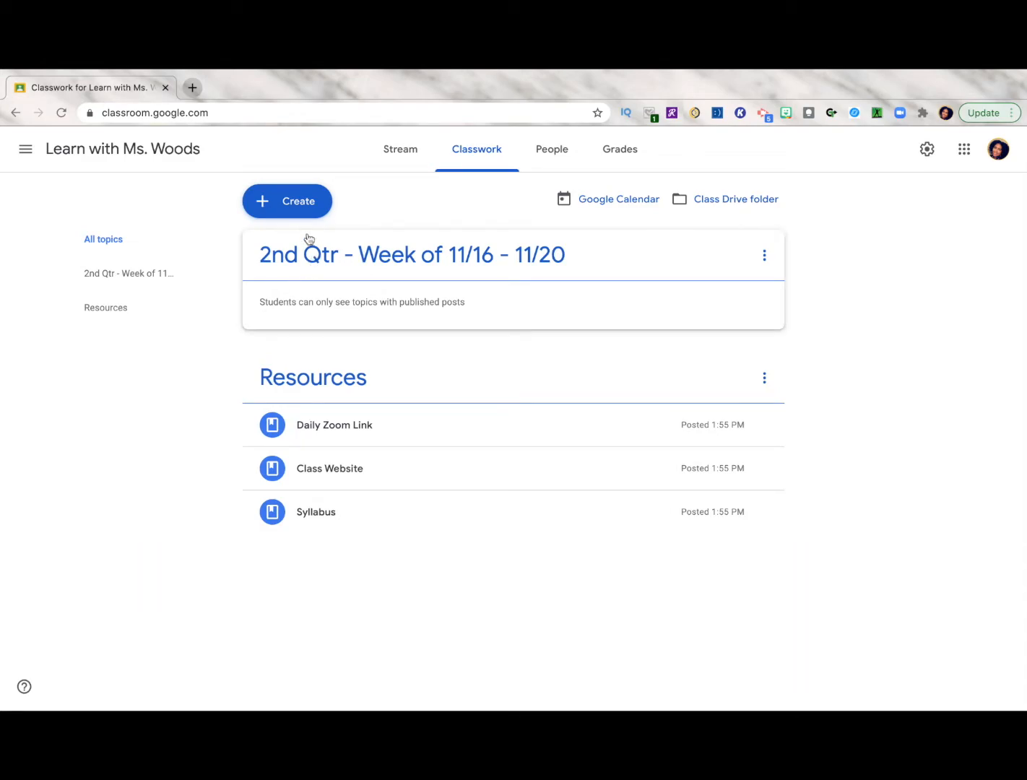
click(106, 314)
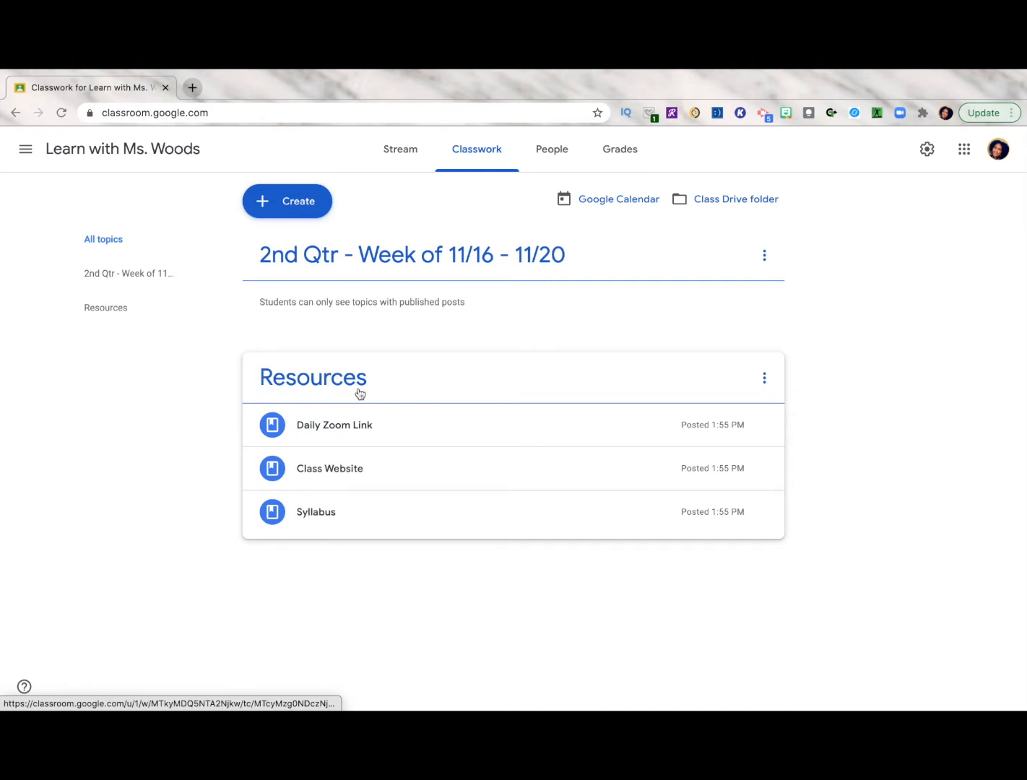
drag(307, 390, 322, 247)
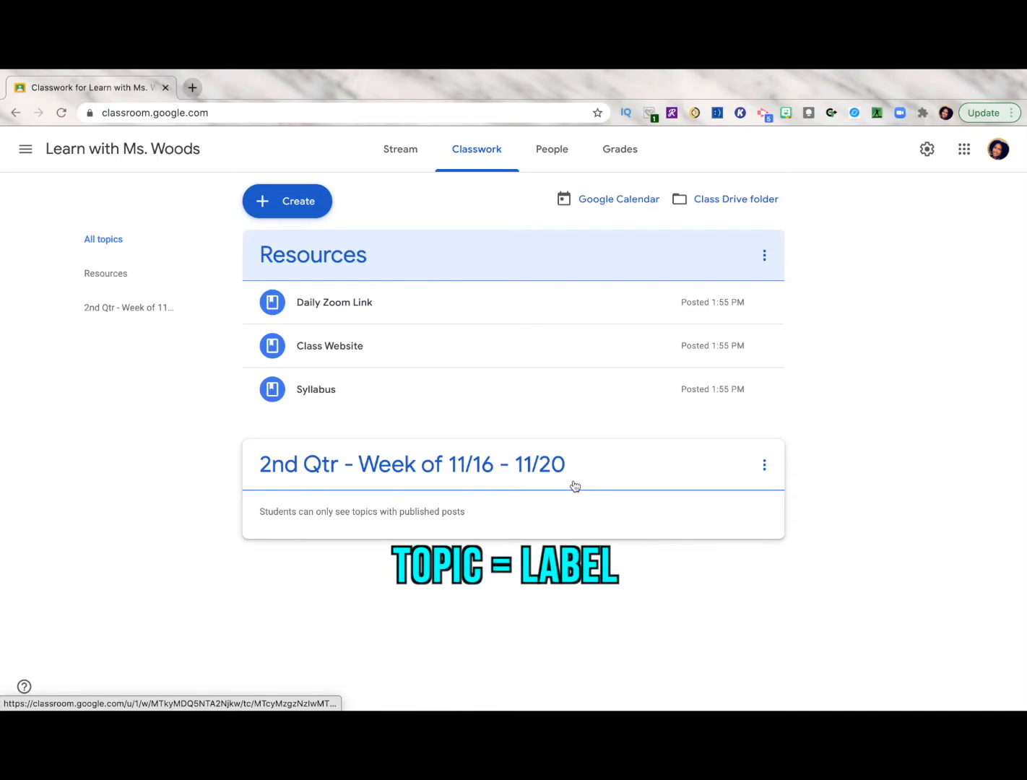
Add a topic named "2nd Qtr - Week of 11/23 -11/27" and move it directly below Resources
click(299, 202)
click(271, 491)
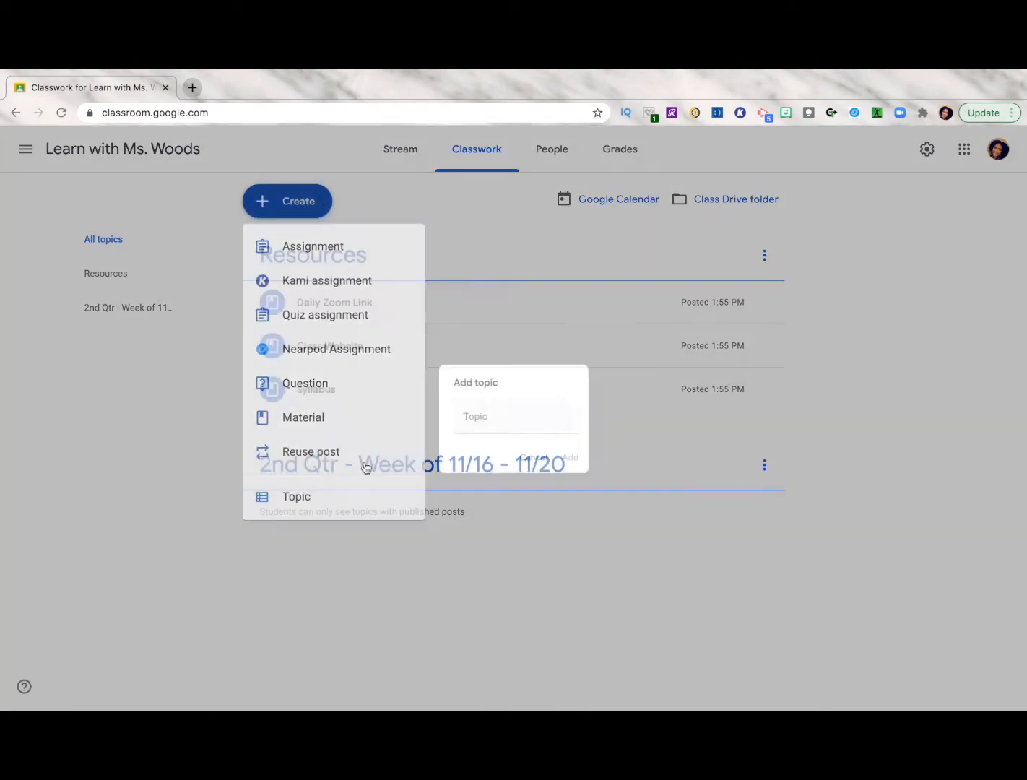
click(520, 420)
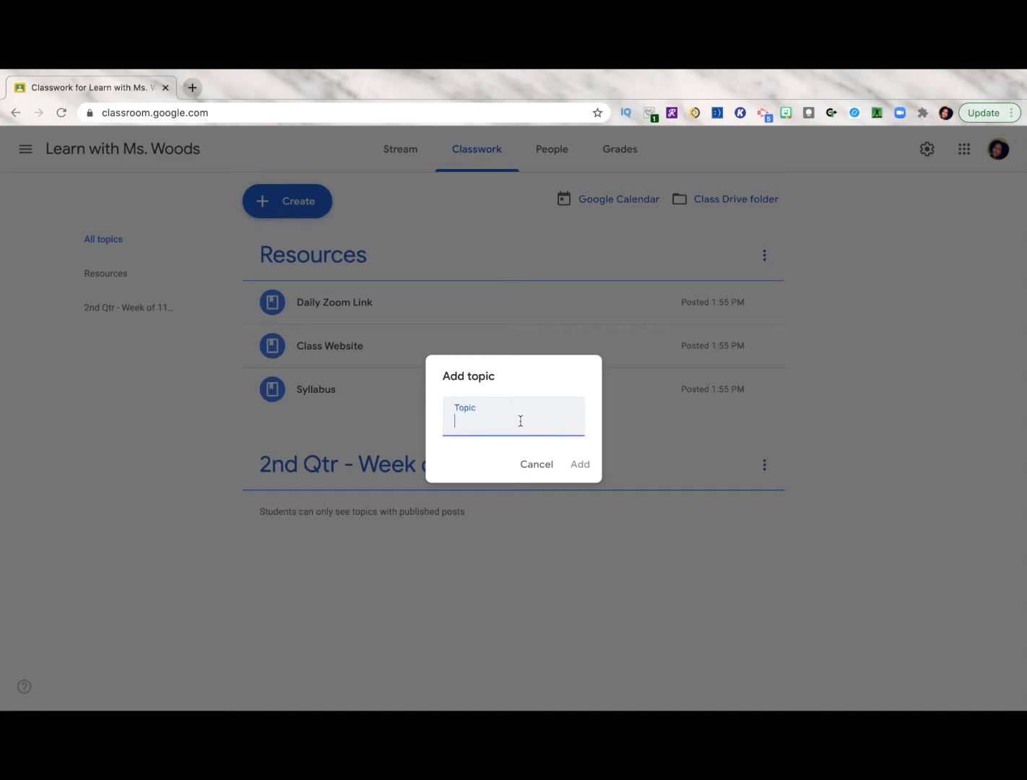
text(2nd Qtr - Week of 11/23 -11/27)
click(587, 466)
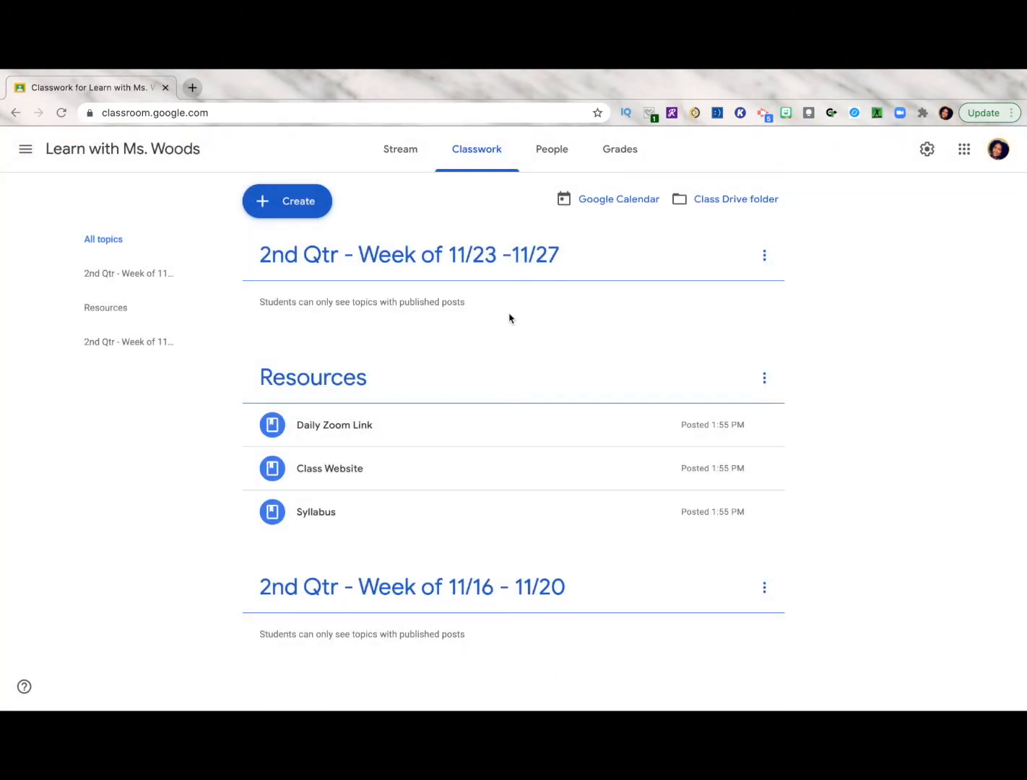
drag(456, 261, 420, 431)
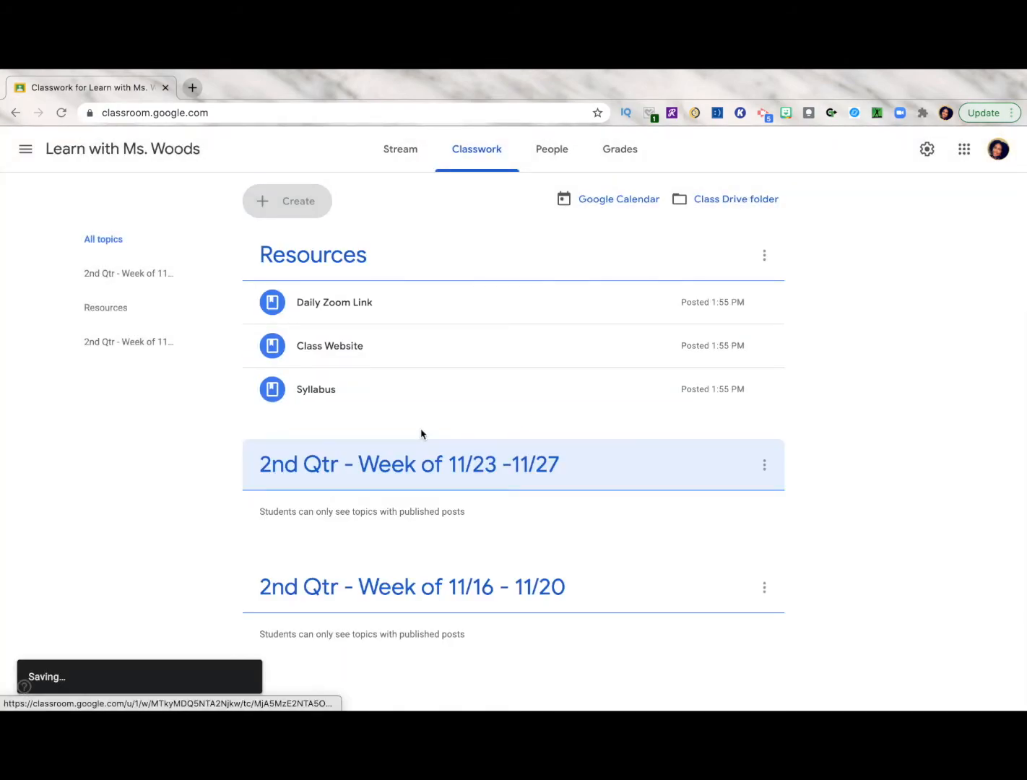
click(764, 255)
click(516, 601)
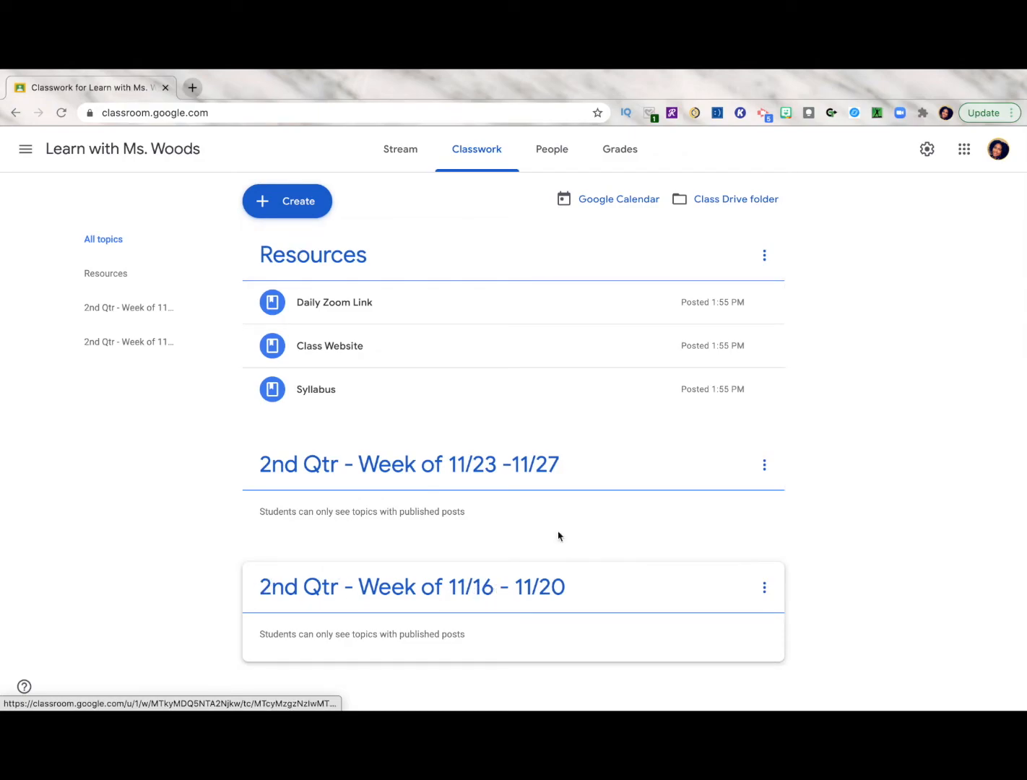
Create an assignment titled "Testing Assignment" and attach the Google Drive document "Copy of Google Classroom Audit Feedback"
click(302, 202)
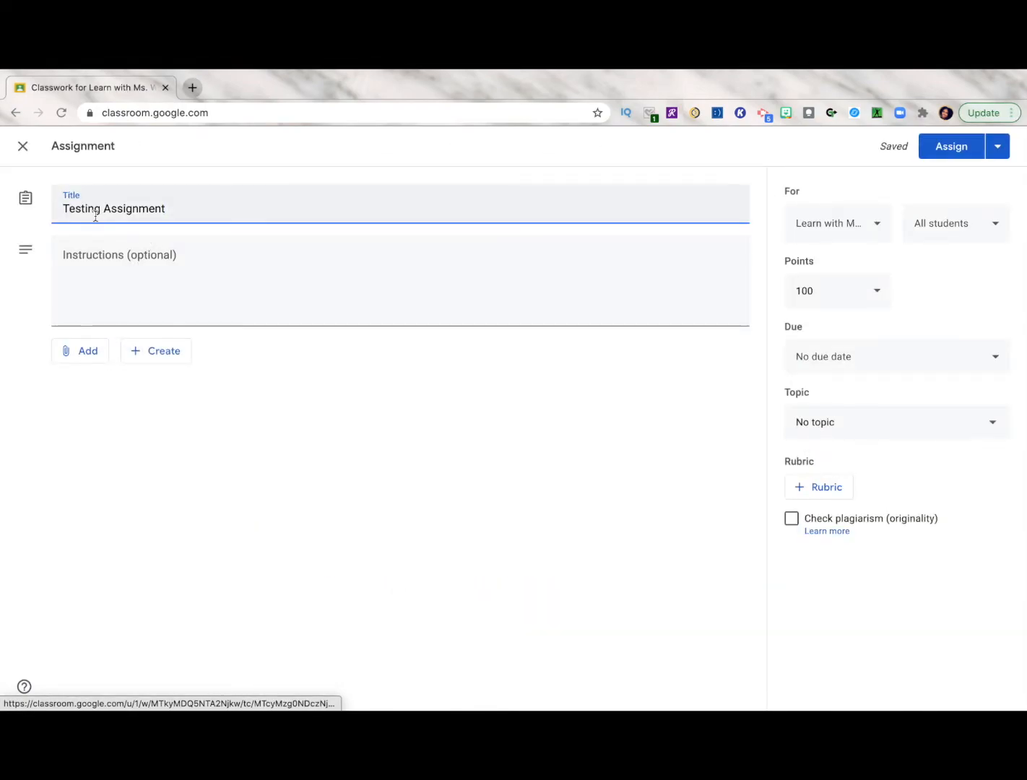
click(73, 351)
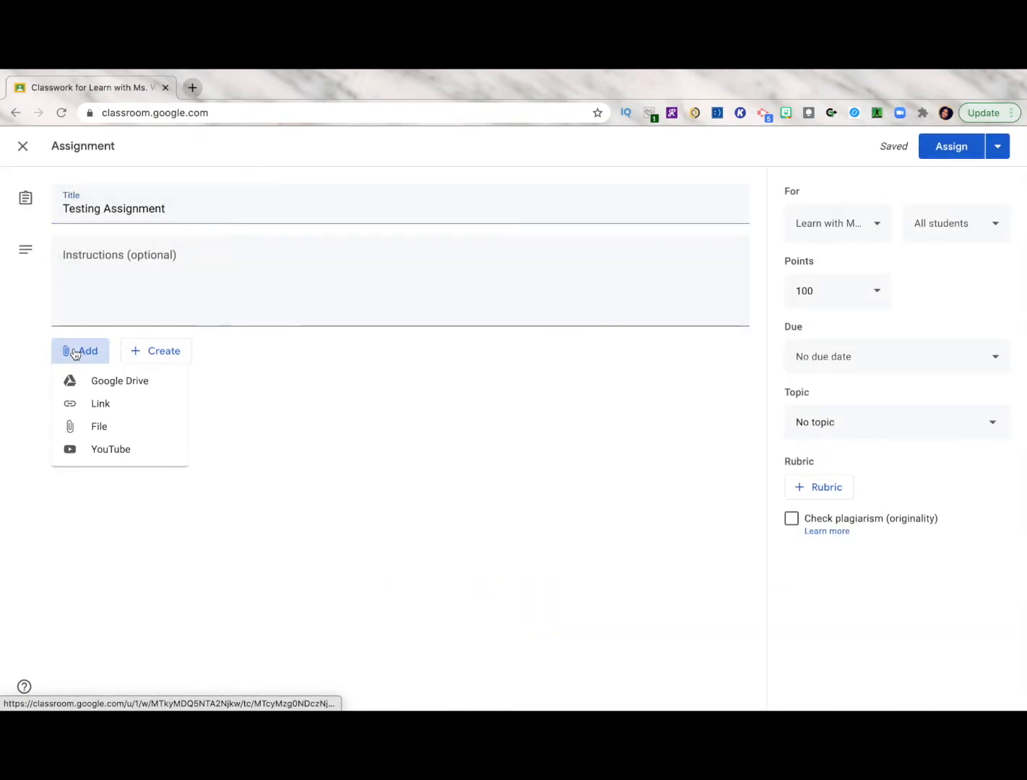
click(110, 383)
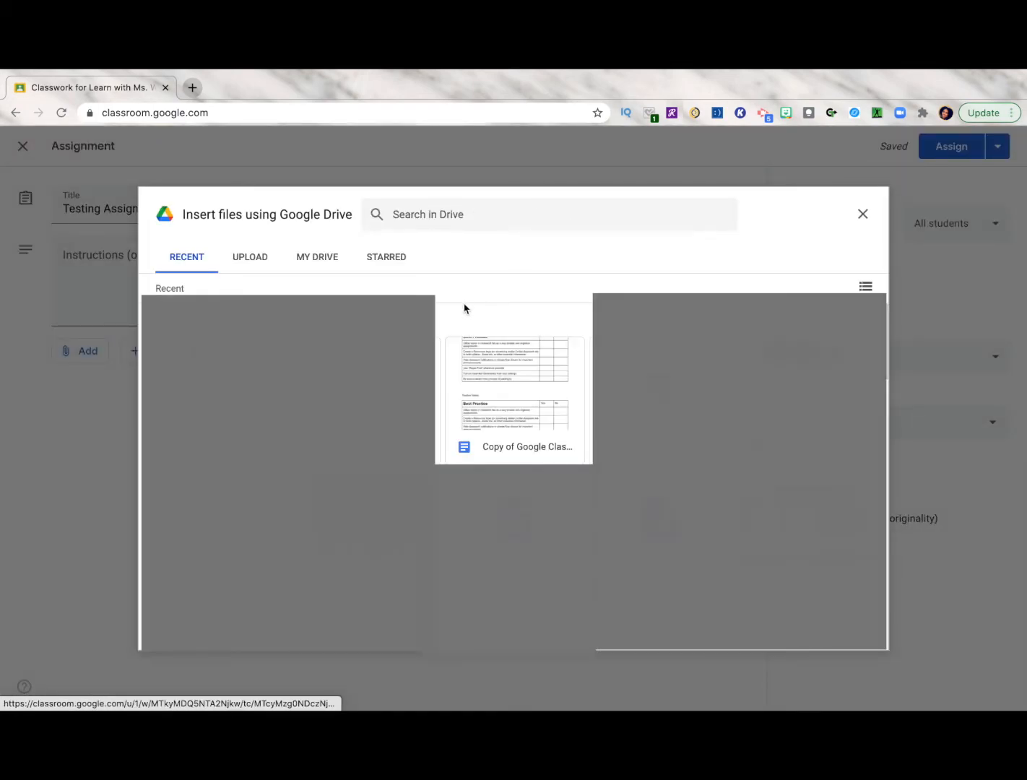
click(512, 437)
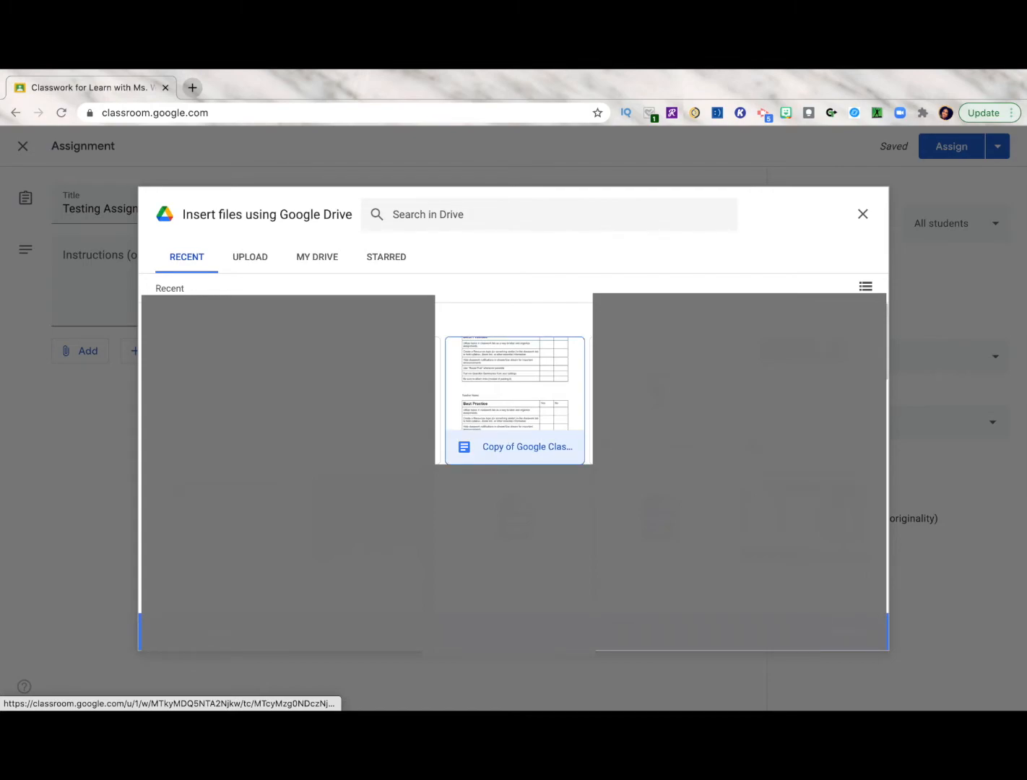
click(844, 635)
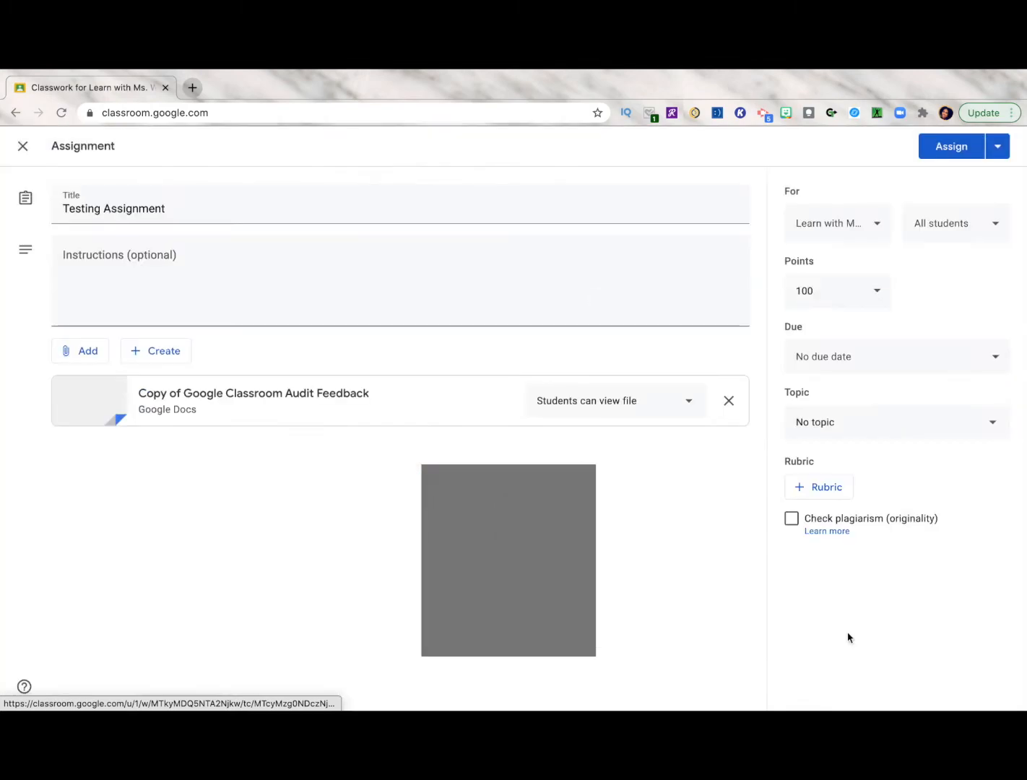
Set the attached document to make a copy for each student and the assignment's due date to Fri, Nov 20, 2:30 PM
click(691, 406)
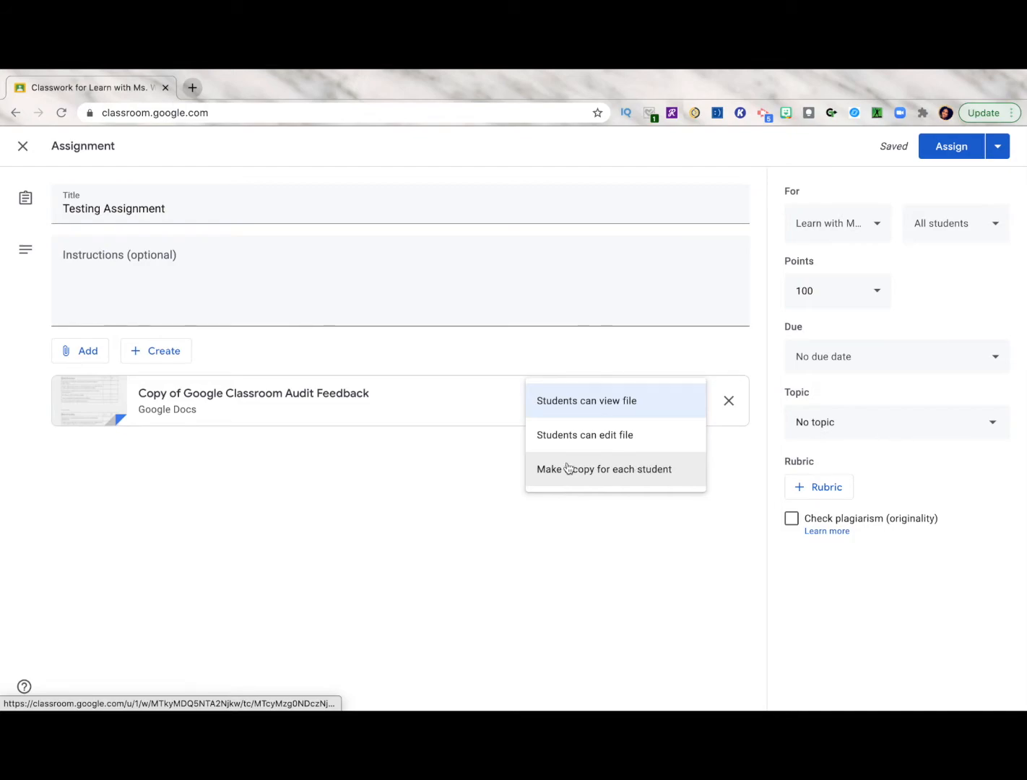
click(623, 471)
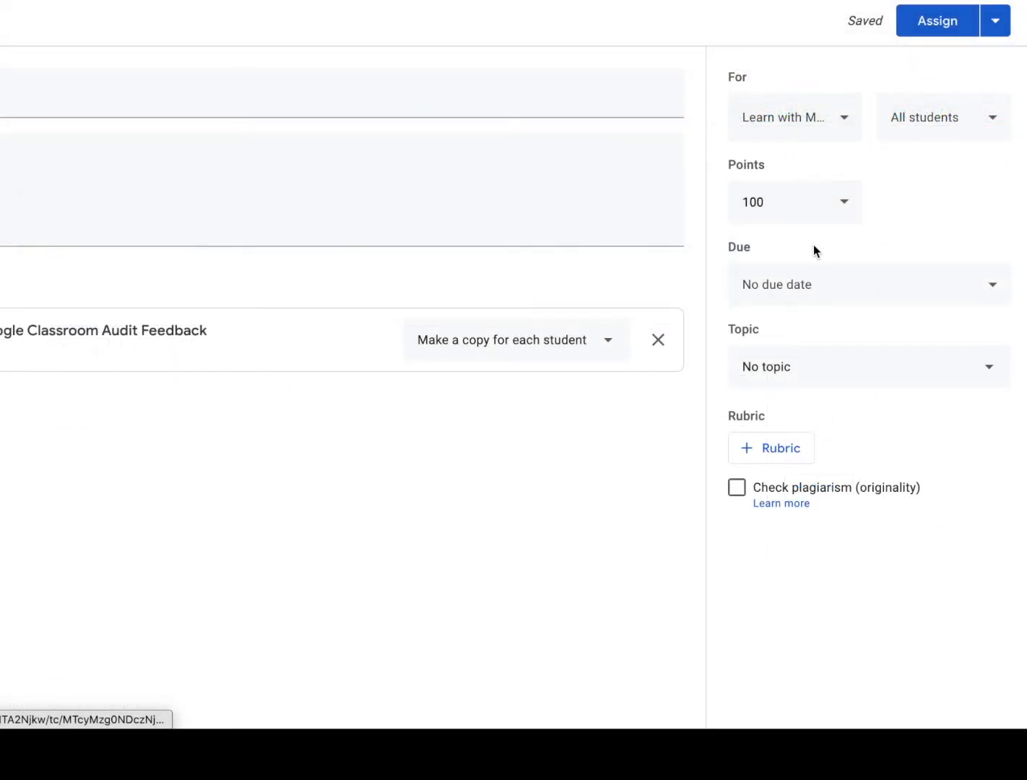
click(852, 209)
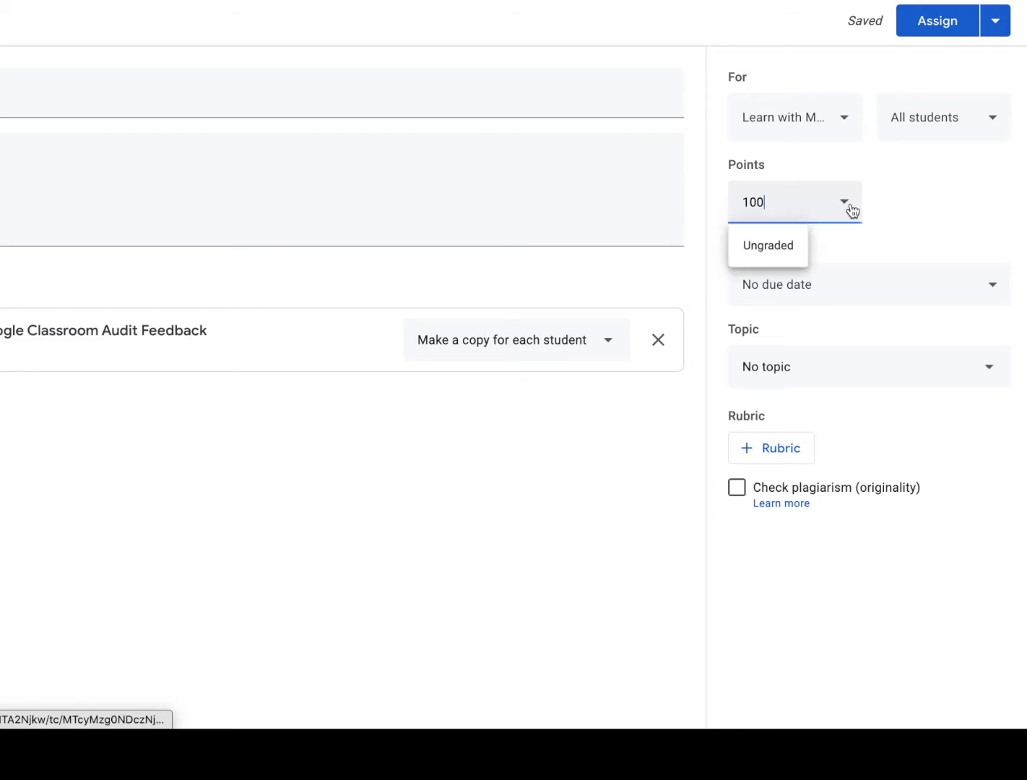
click(973, 287)
click(893, 366)
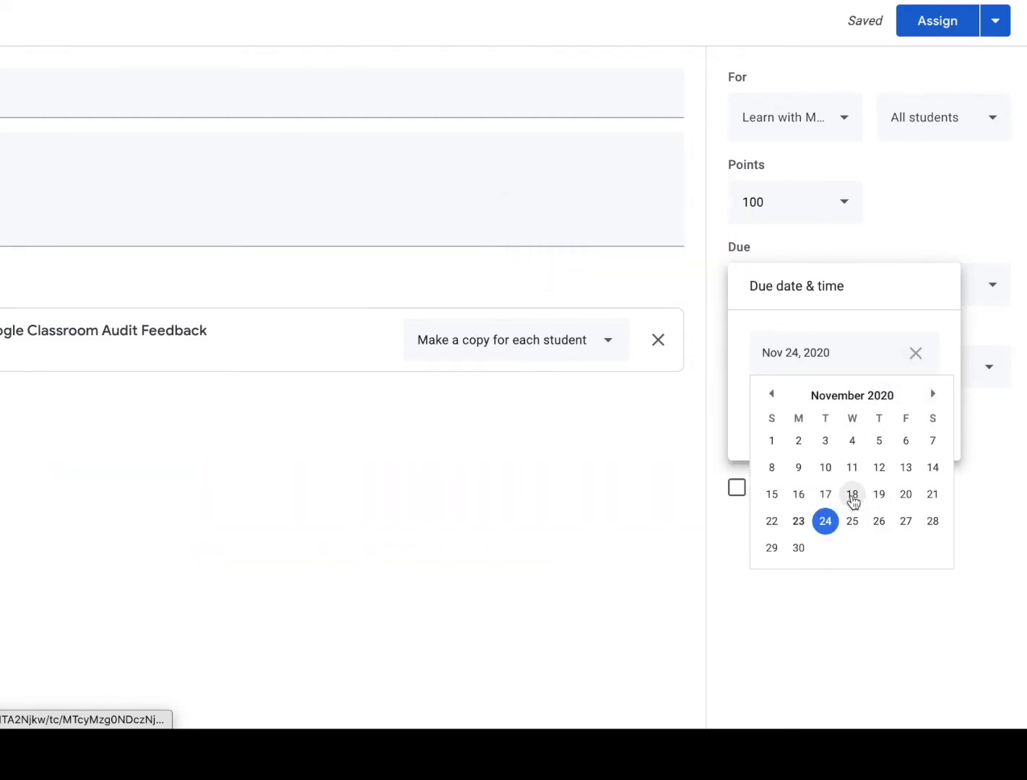
click(906, 494)
click(841, 412)
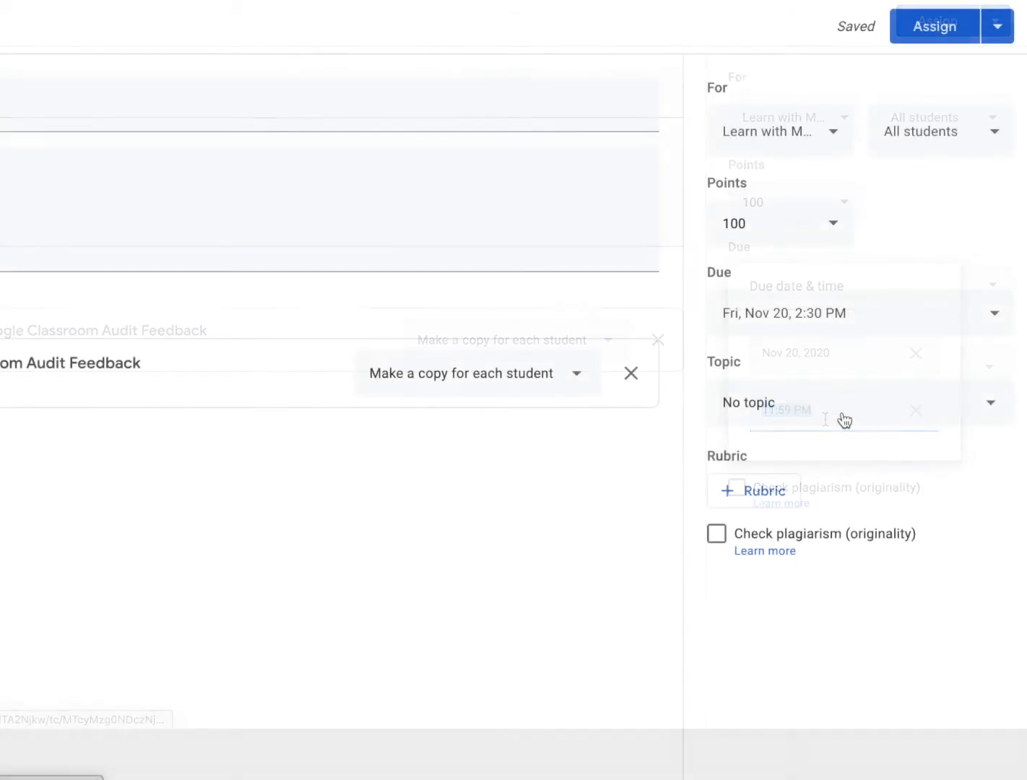
File the assignment under the topic "2nd Qtr - Week of 11/16 - 11/20" and assign it to all students
click(855, 384)
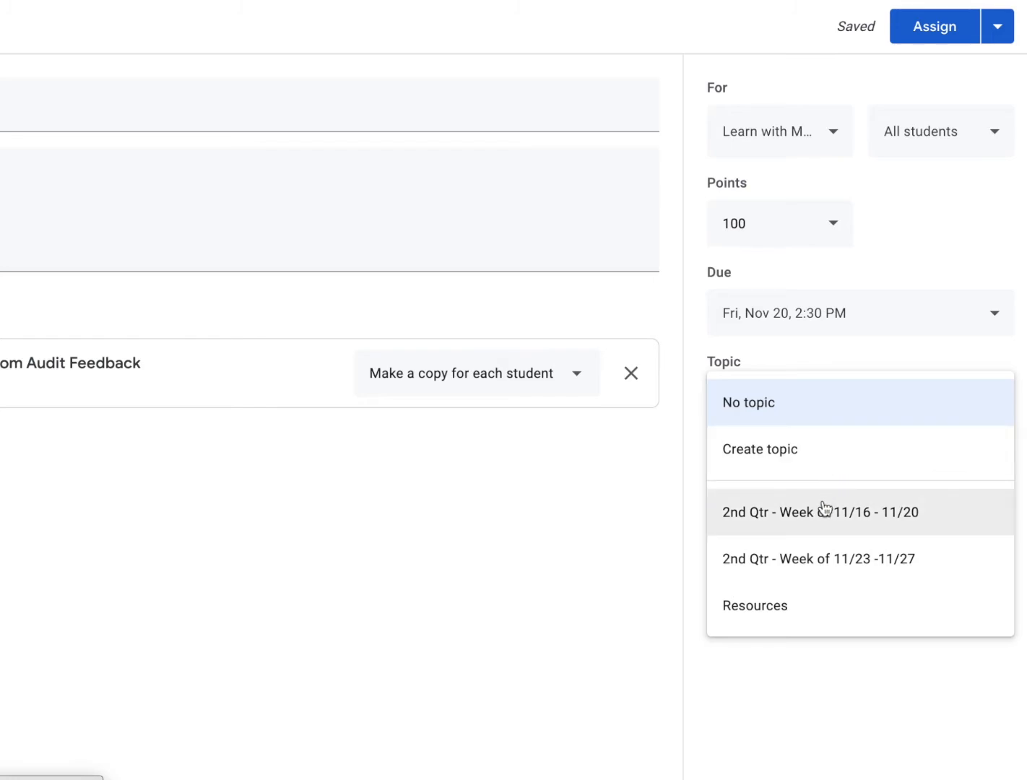
click(761, 525)
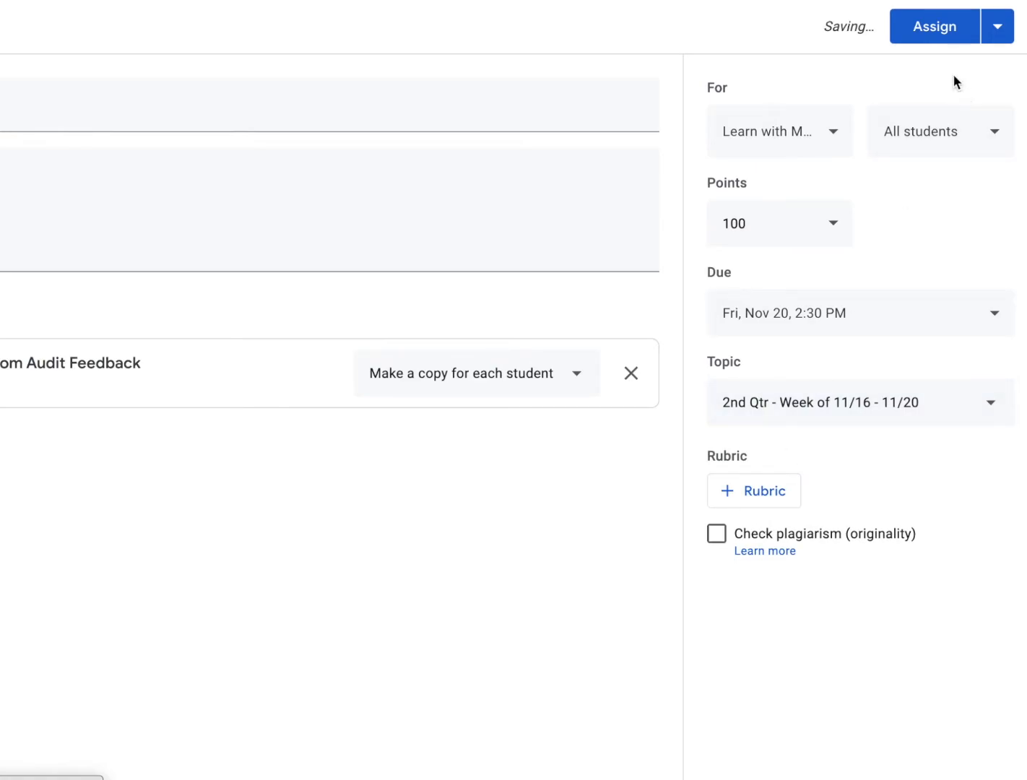
click(937, 30)
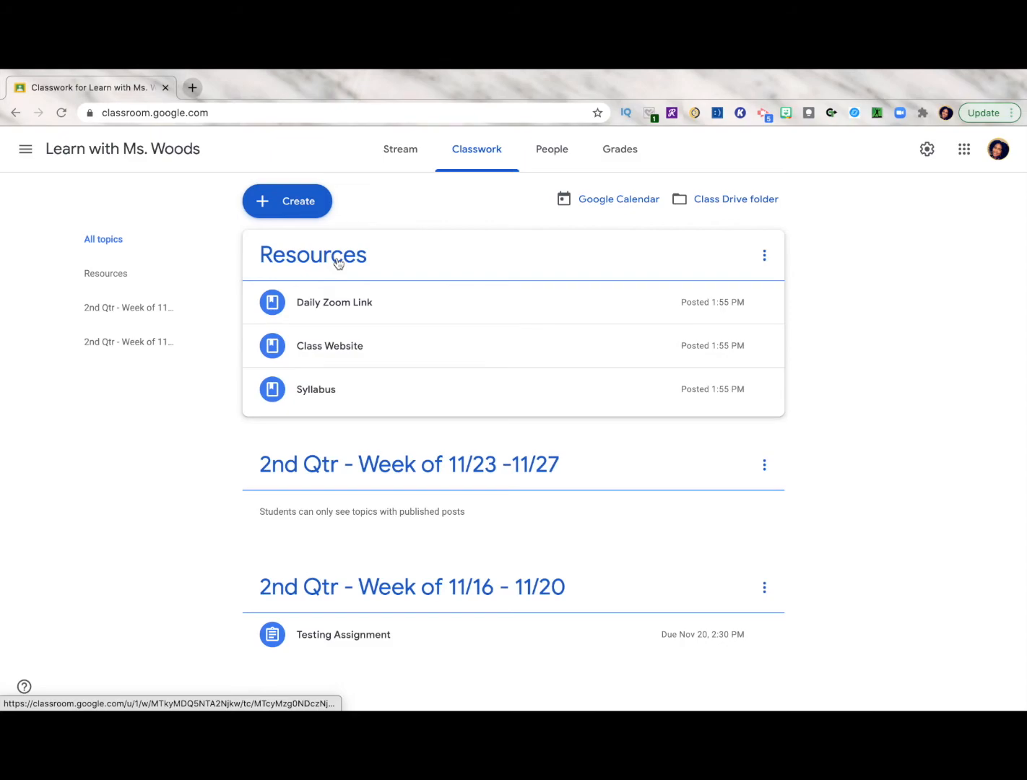
Reuse the "DBQ Essay Outline" post from the class US History | SY19-20 83, creating new copies of all attachments
click(294, 210)
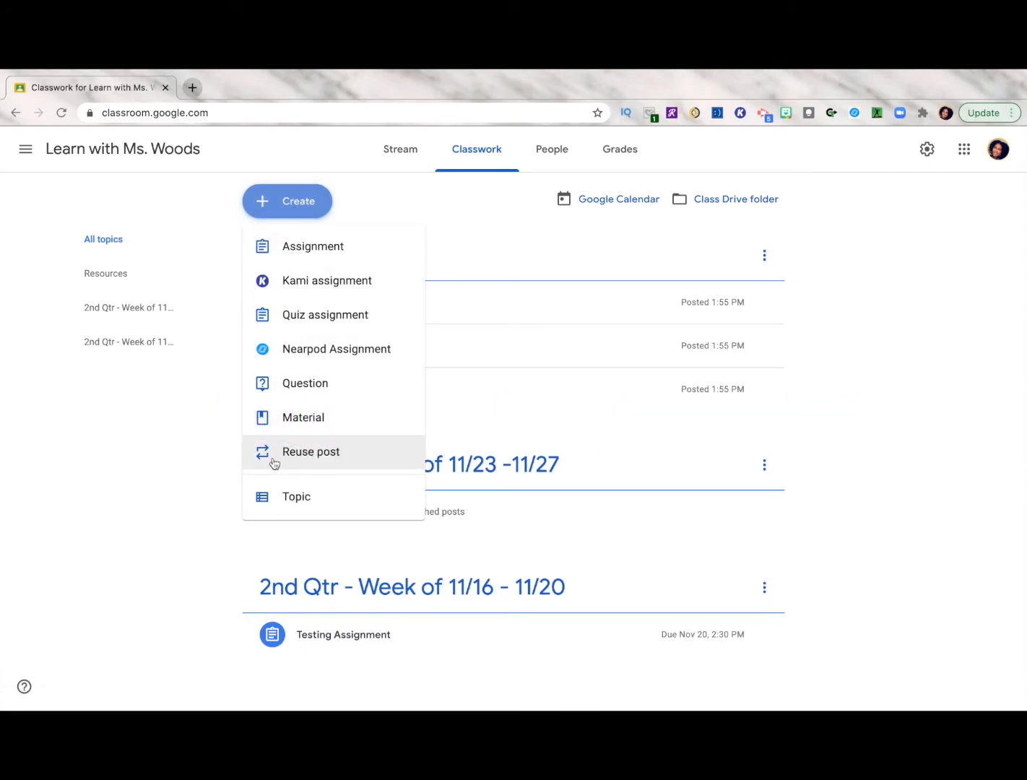
click(305, 456)
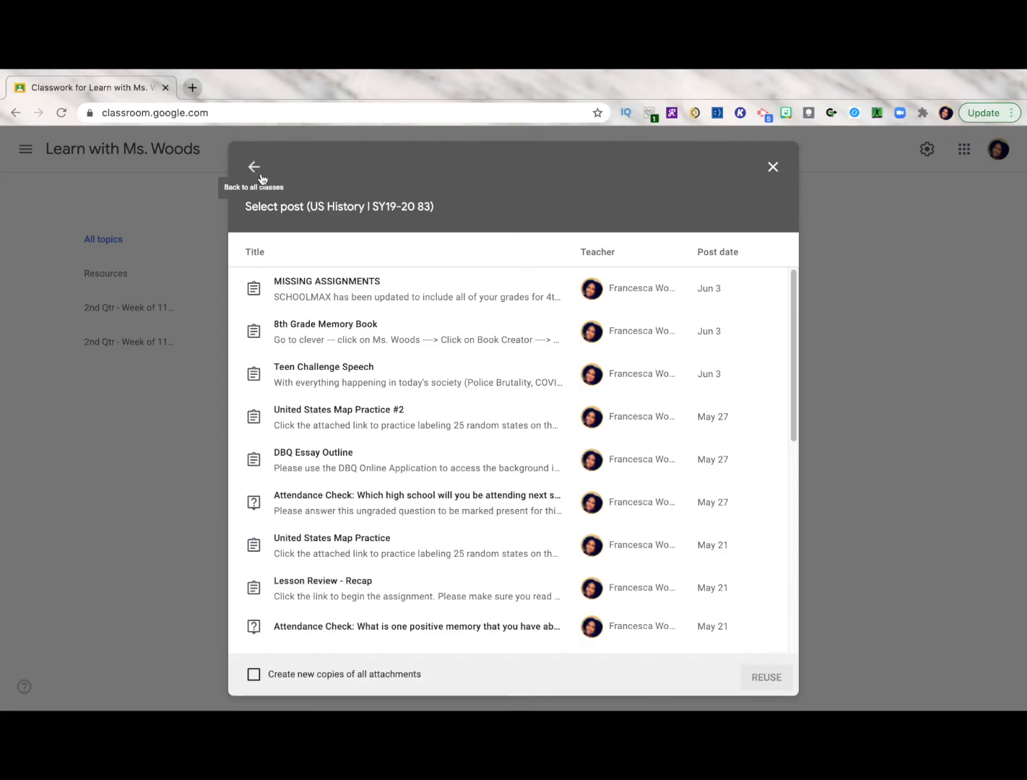
click(345, 468)
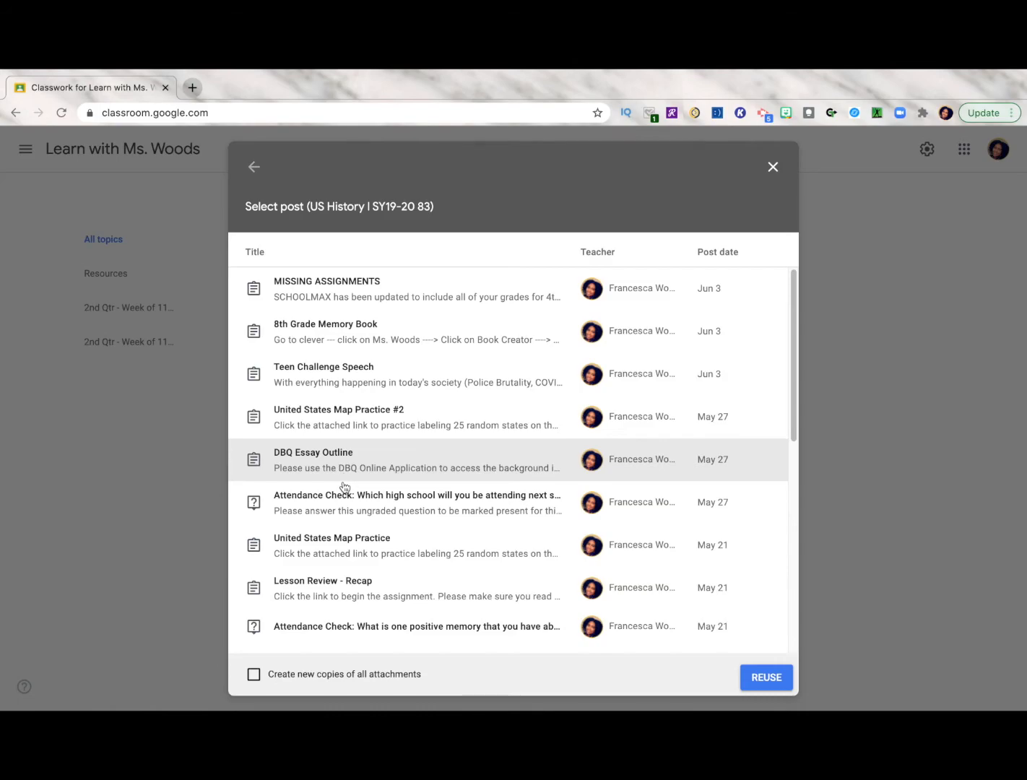
click(253, 675)
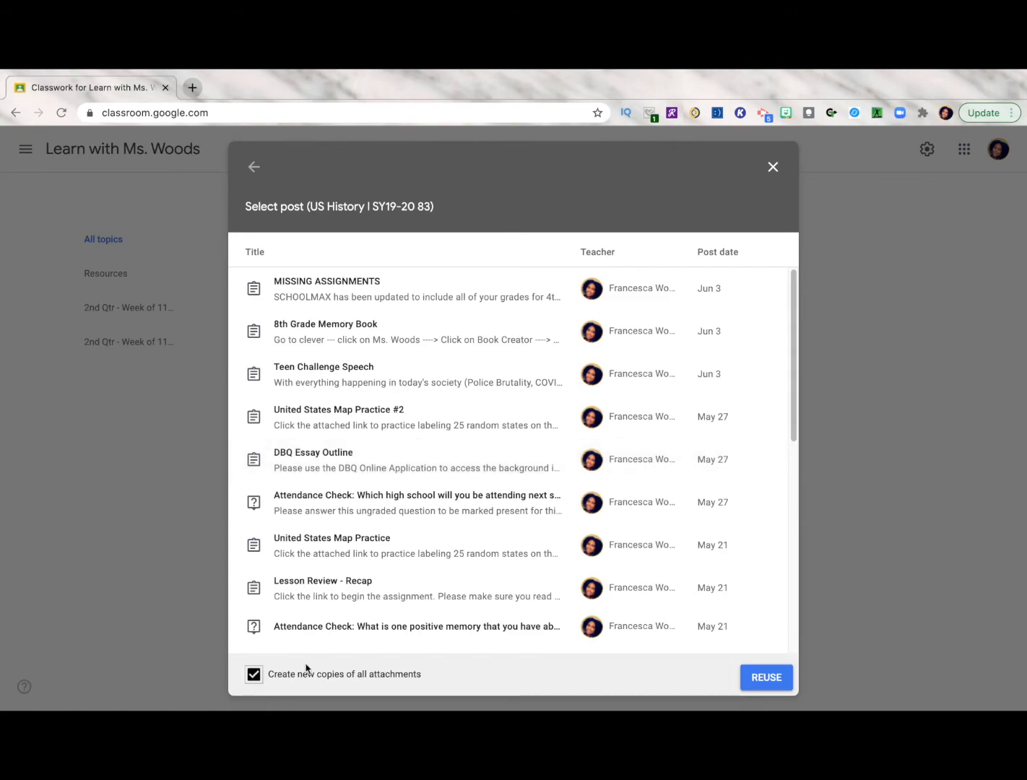
click(771, 689)
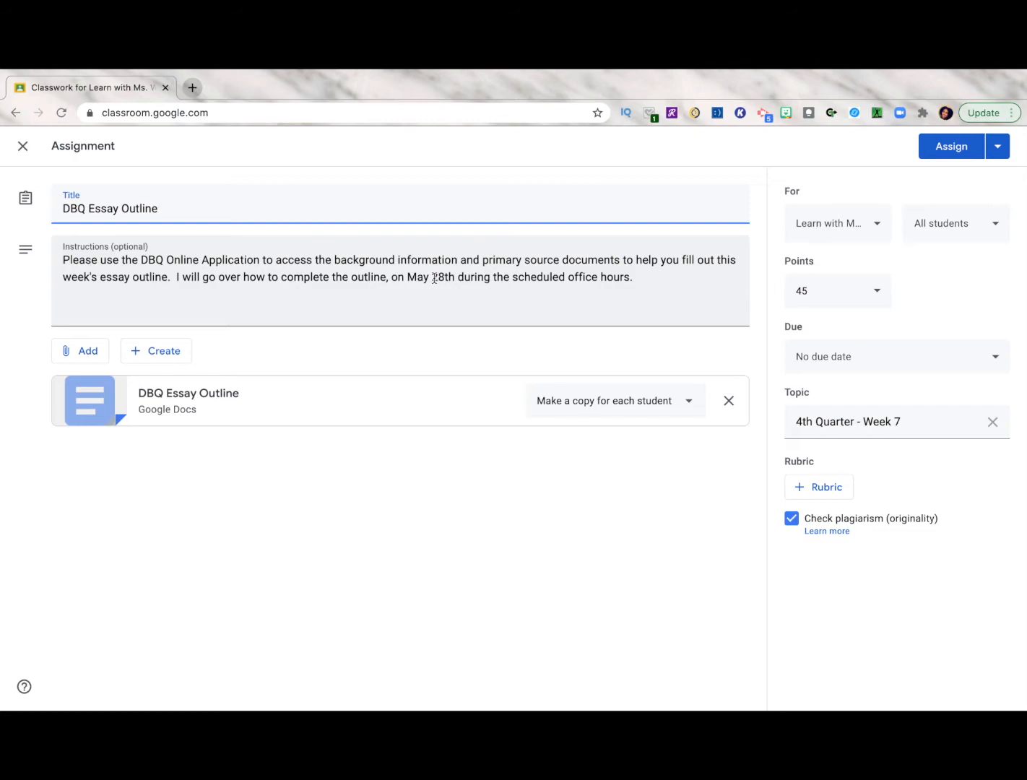
Change the office hours date in the DBQ Essay Outline instructions to November 18th
drag(430, 277, 404, 277)
text(November)
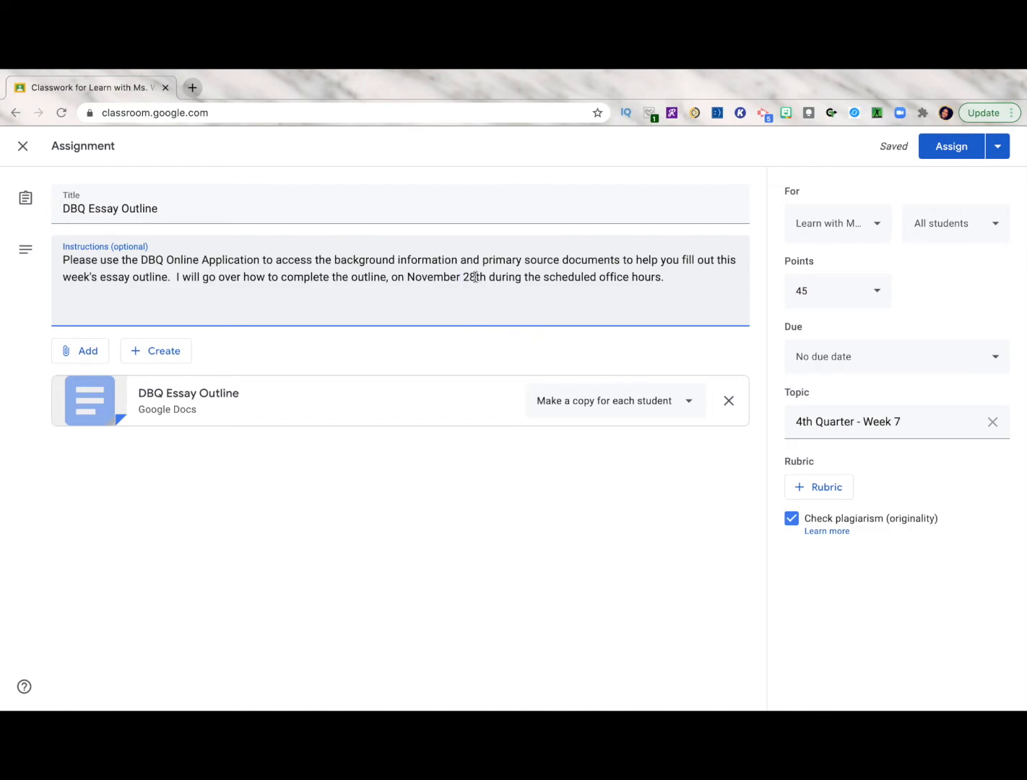
drag(474, 278, 466, 277)
text(18)
Set the DBQ Essay Outline assignment's due date to Nov 20, 2020 at 2:30 PM
click(931, 361)
click(906, 411)
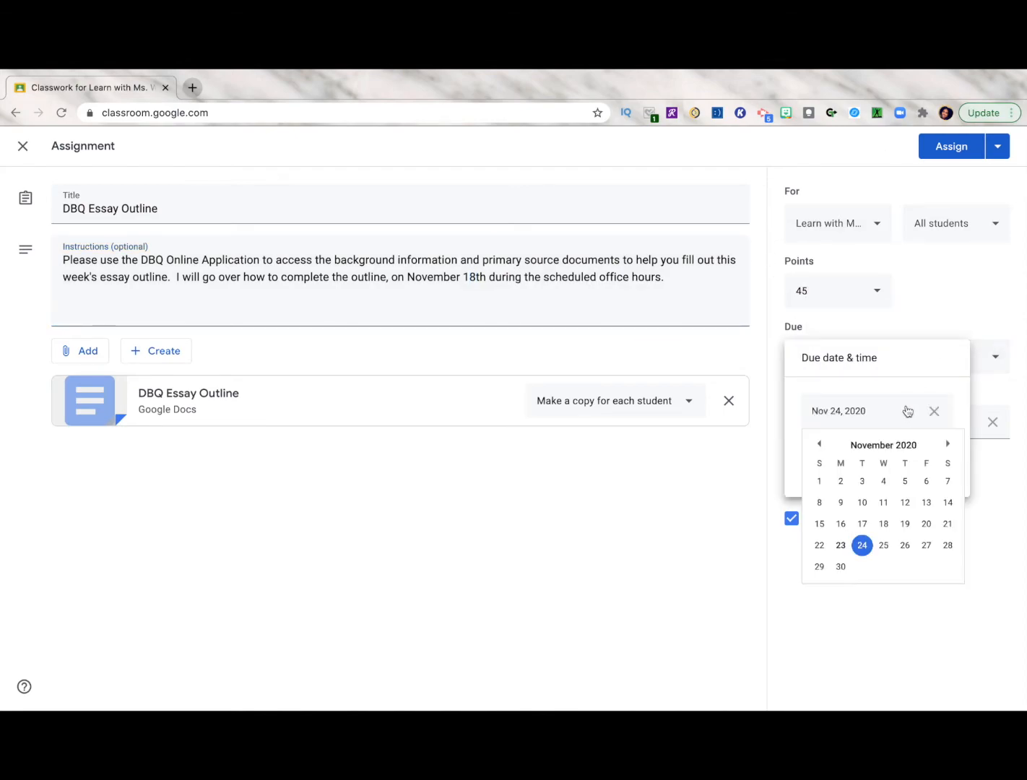
click(926, 524)
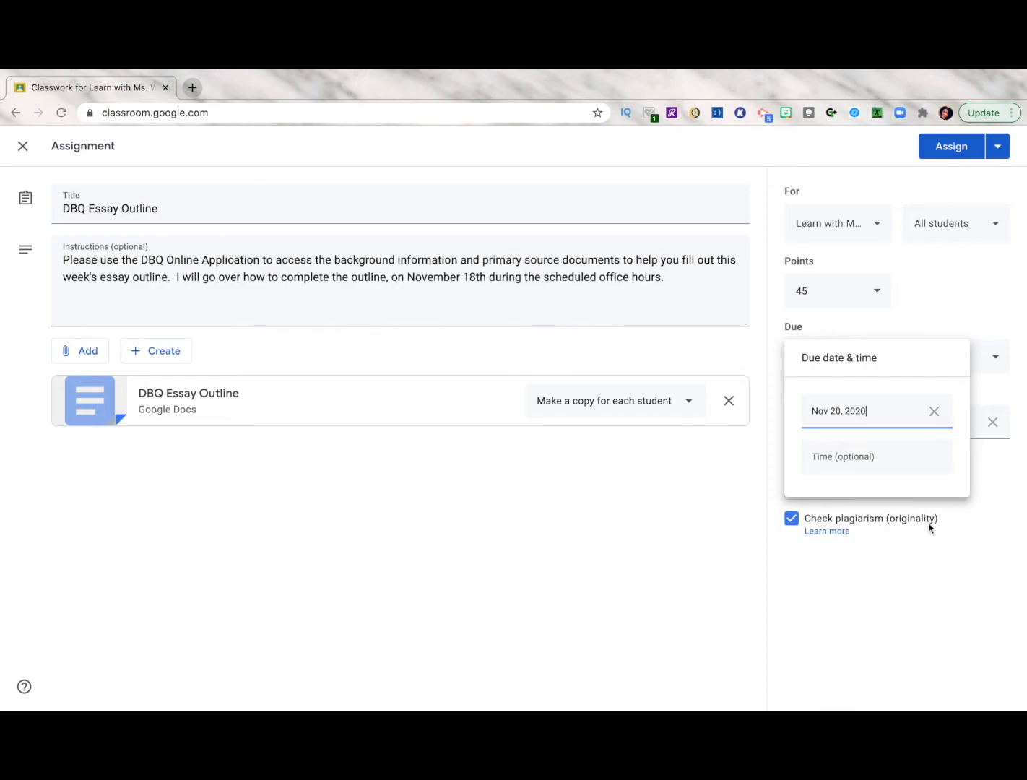
click(914, 463)
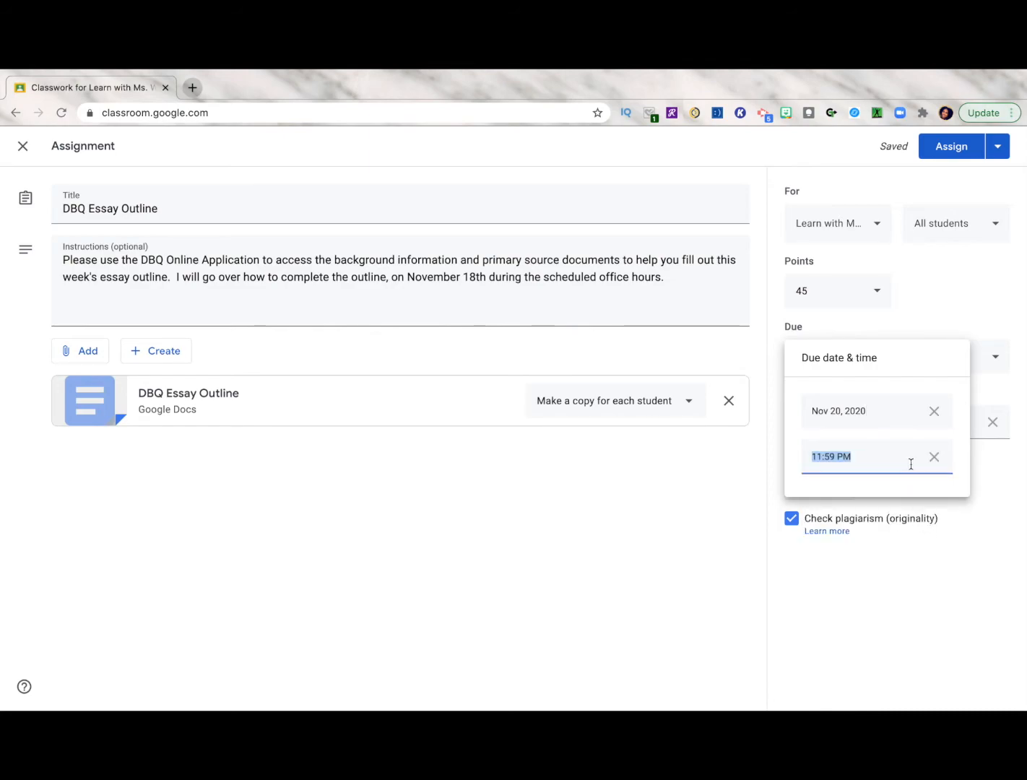
text(2:30pm)
click(1024, 525)
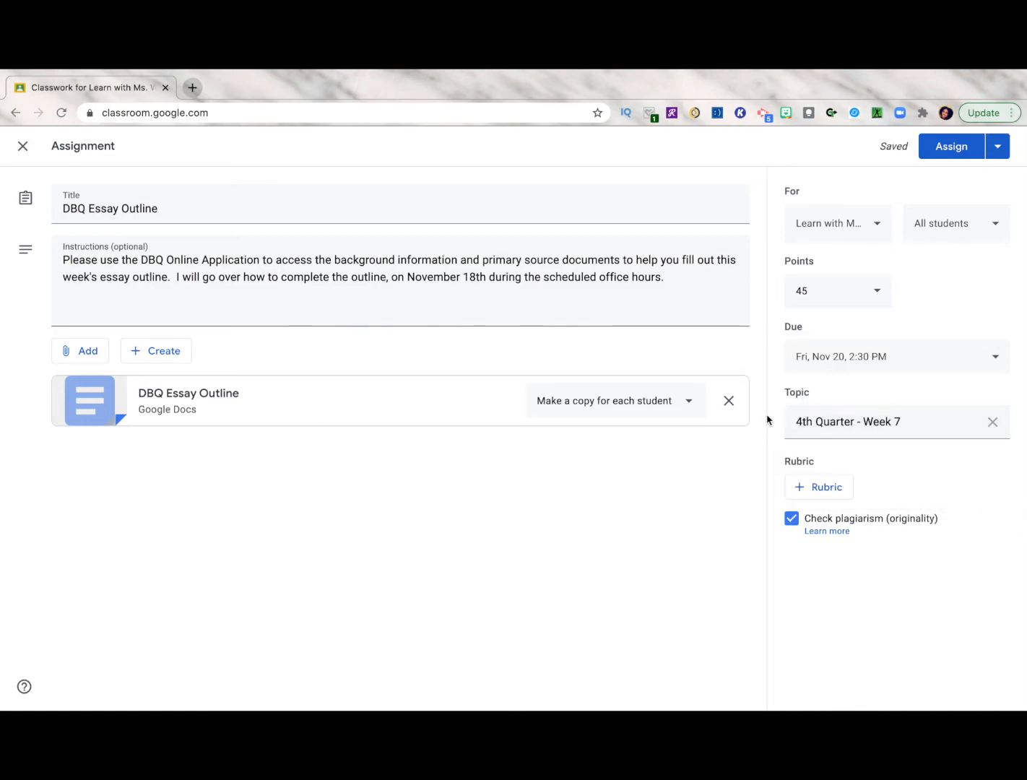
Change the DBQ Essay Outline topic to "2nd Qtr - Week of 11/16 - 11/20" and assign it immediately
click(993, 422)
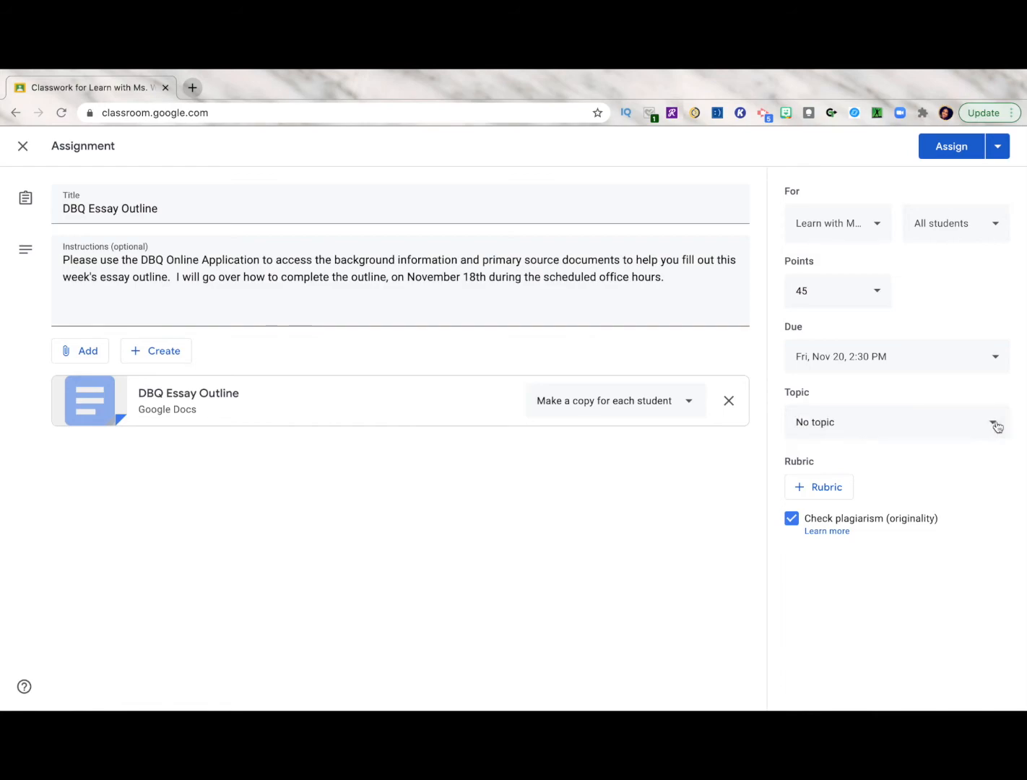
click(980, 427)
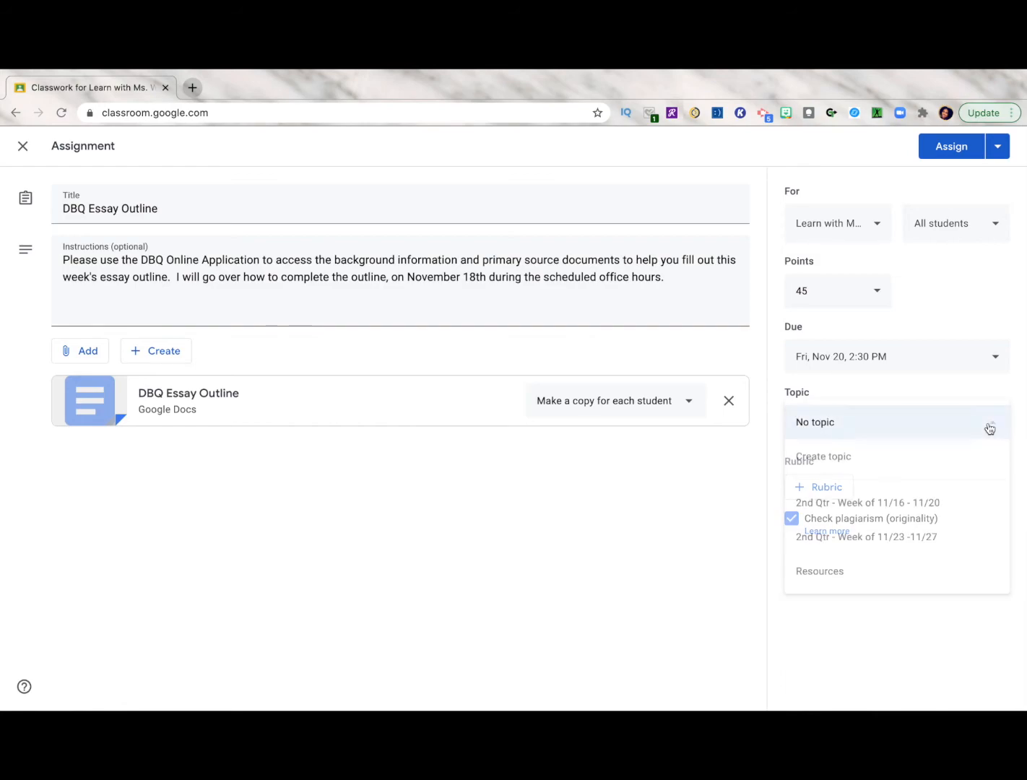
click(879, 514)
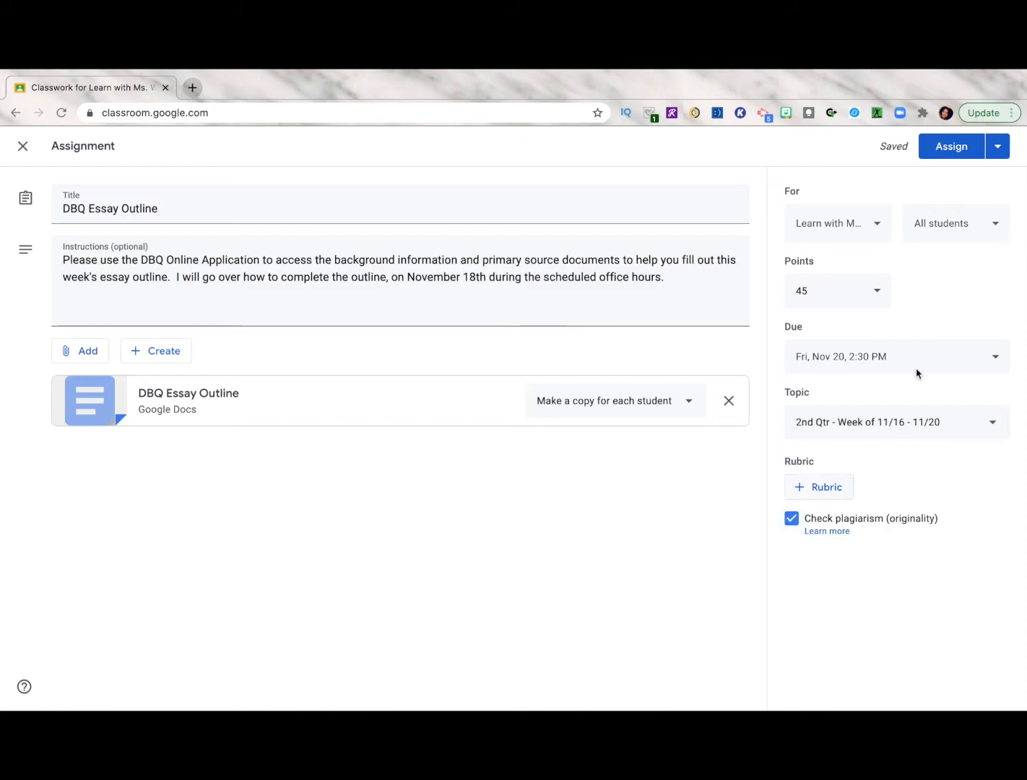
click(999, 147)
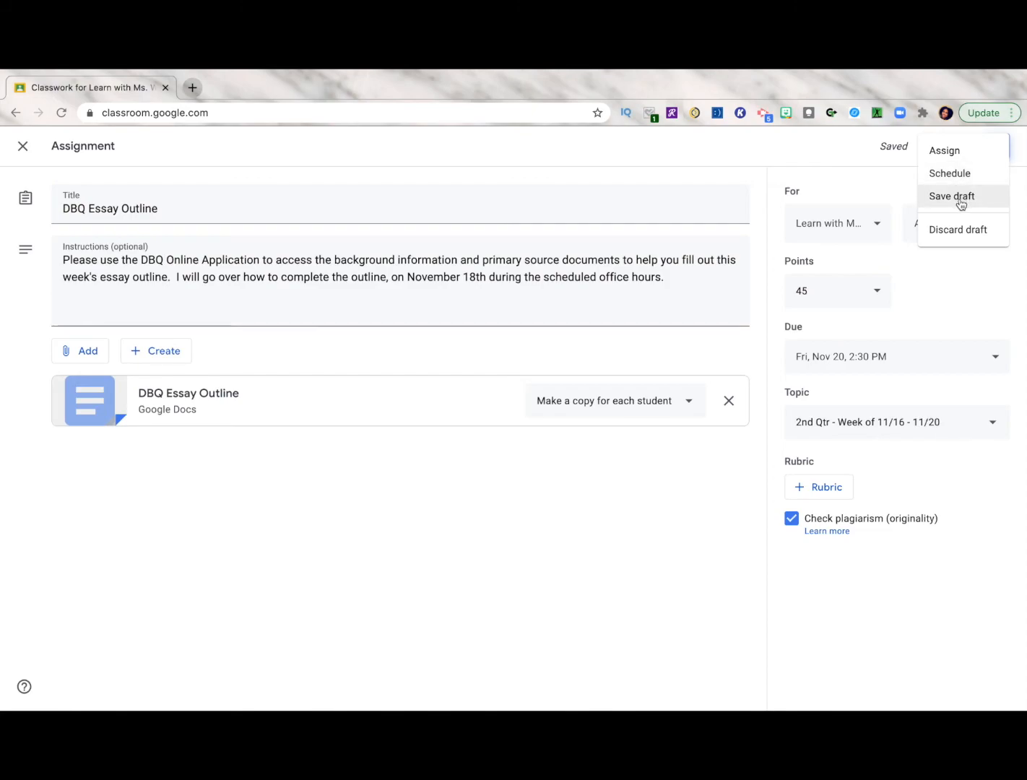
click(956, 153)
Create a new assignment titled "American Revolution Video Notes"
scroll(653, 467, down, 1)
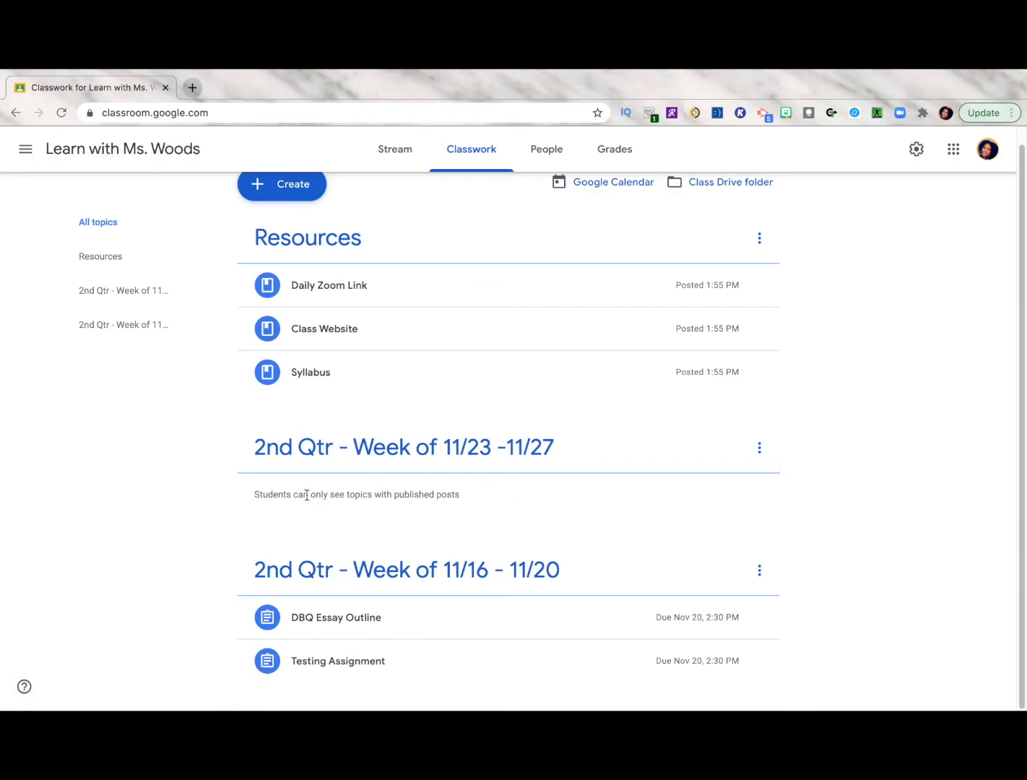
click(286, 186)
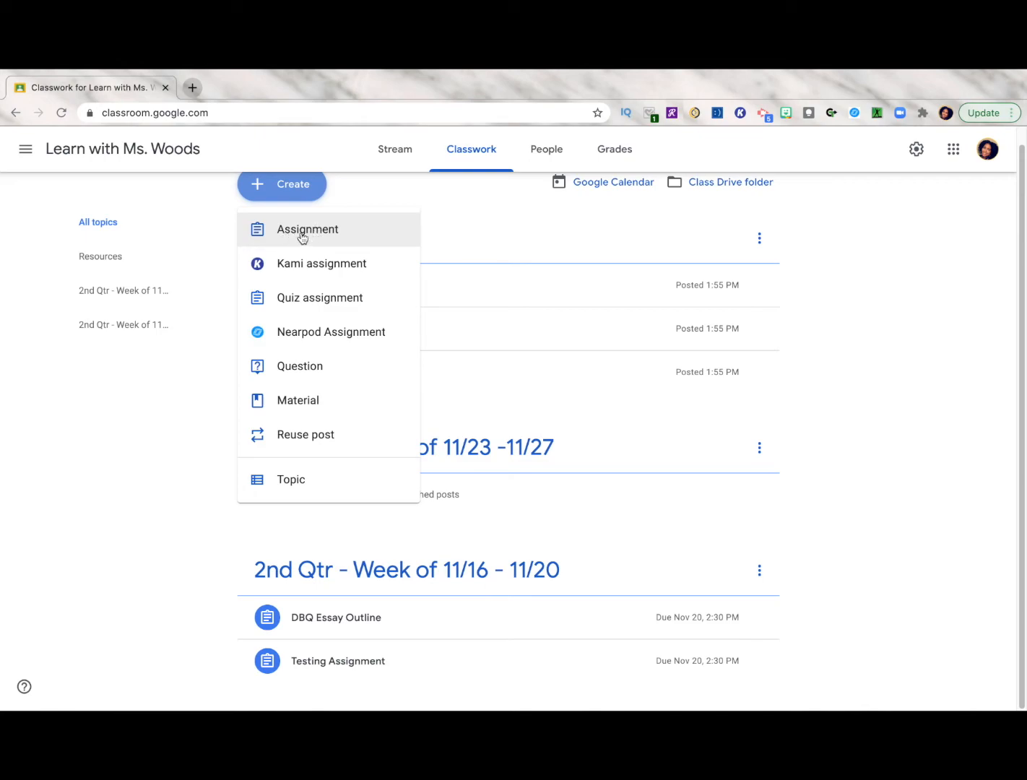
click(302, 238)
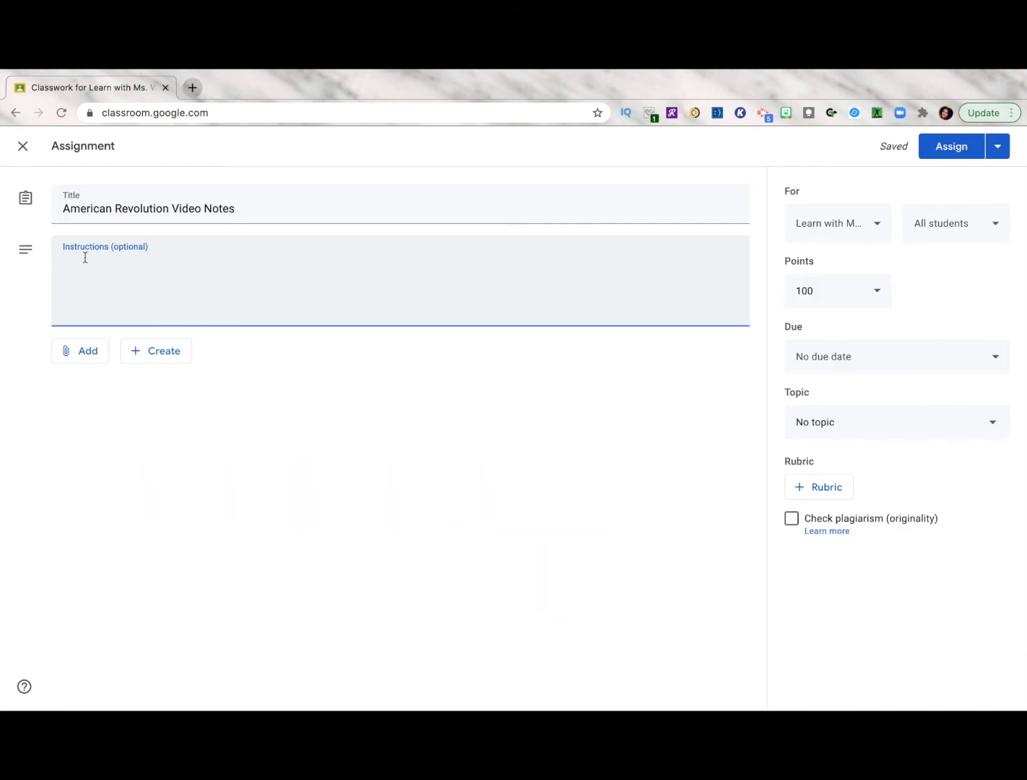
click(84, 358)
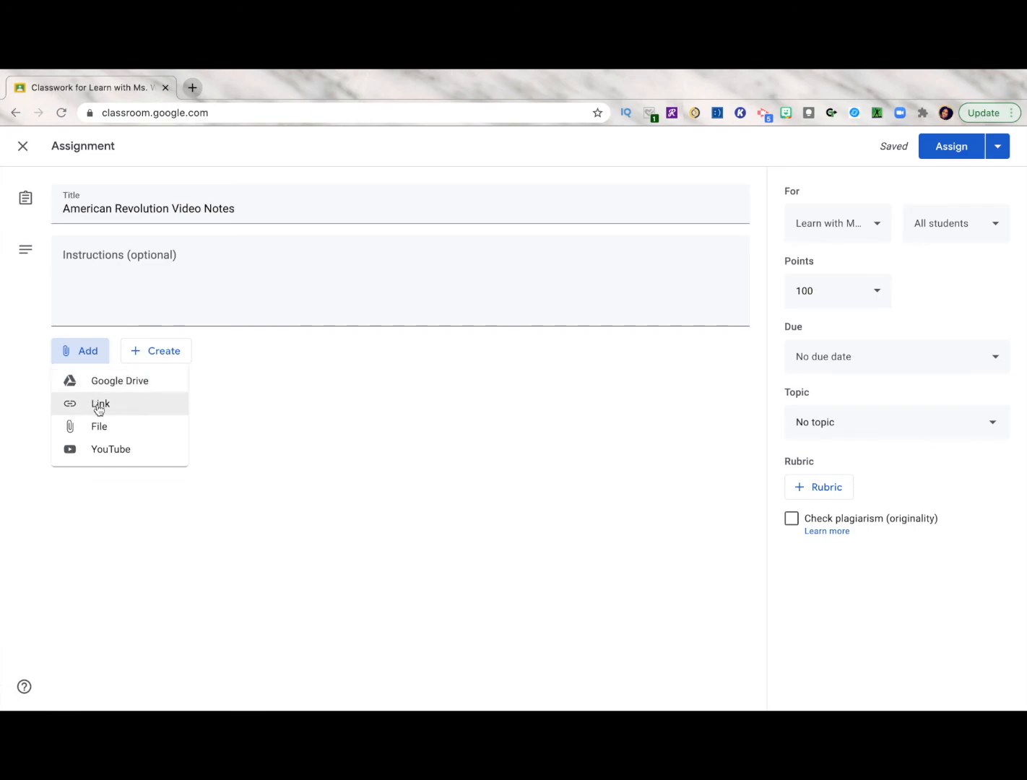
click(78, 410)
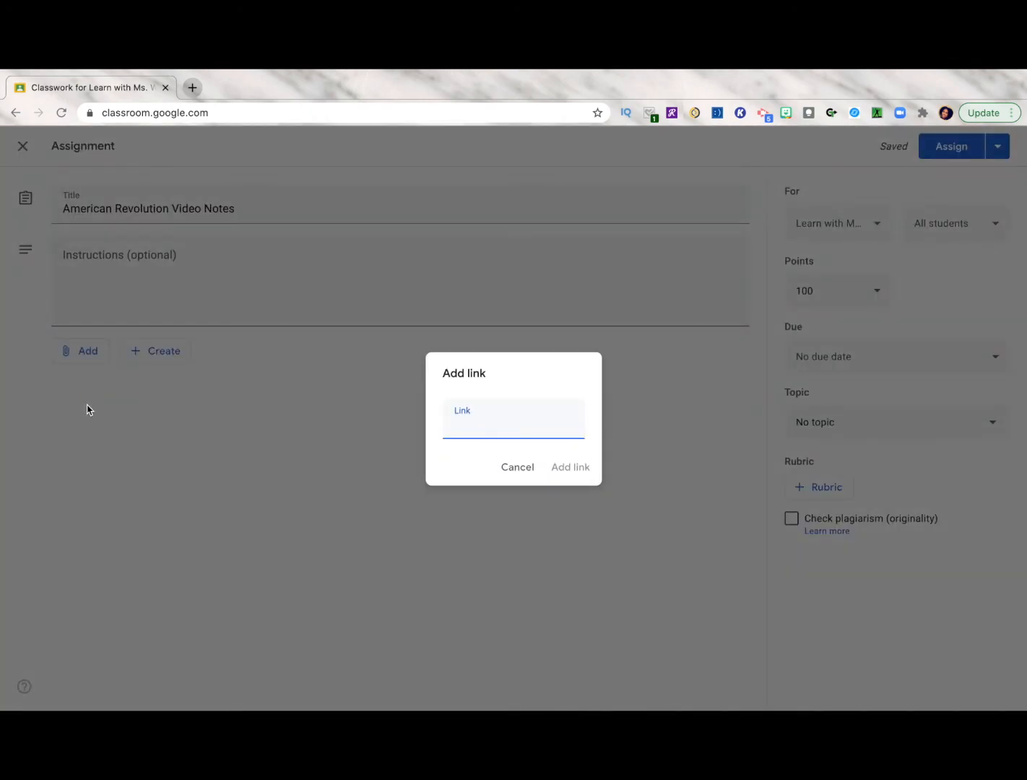
click(518, 467)
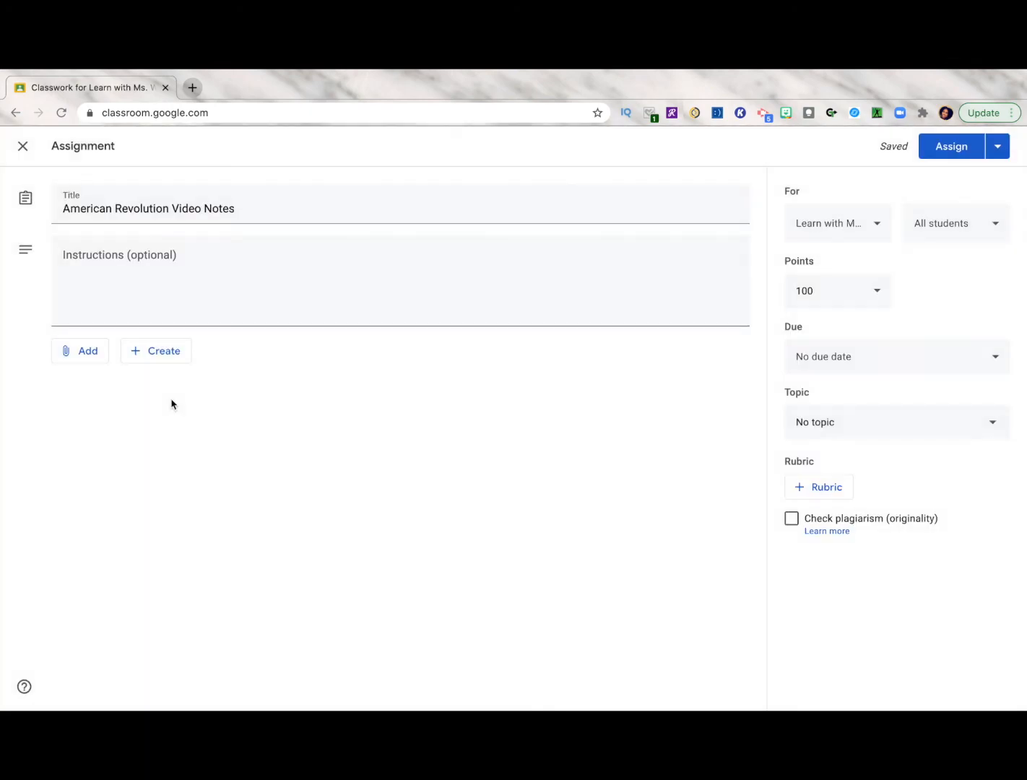
Search YouTube for "american revolution" and attach the video "The American Revolution - OverSimplified (Part 1)" to the assignment
click(88, 352)
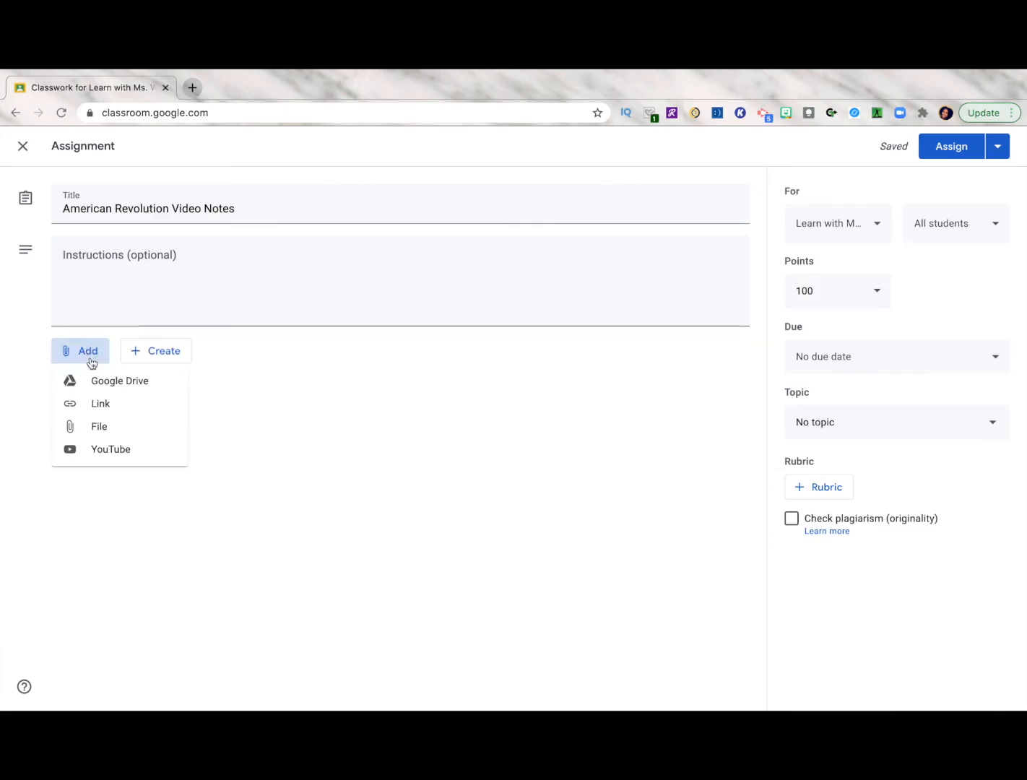
click(104, 449)
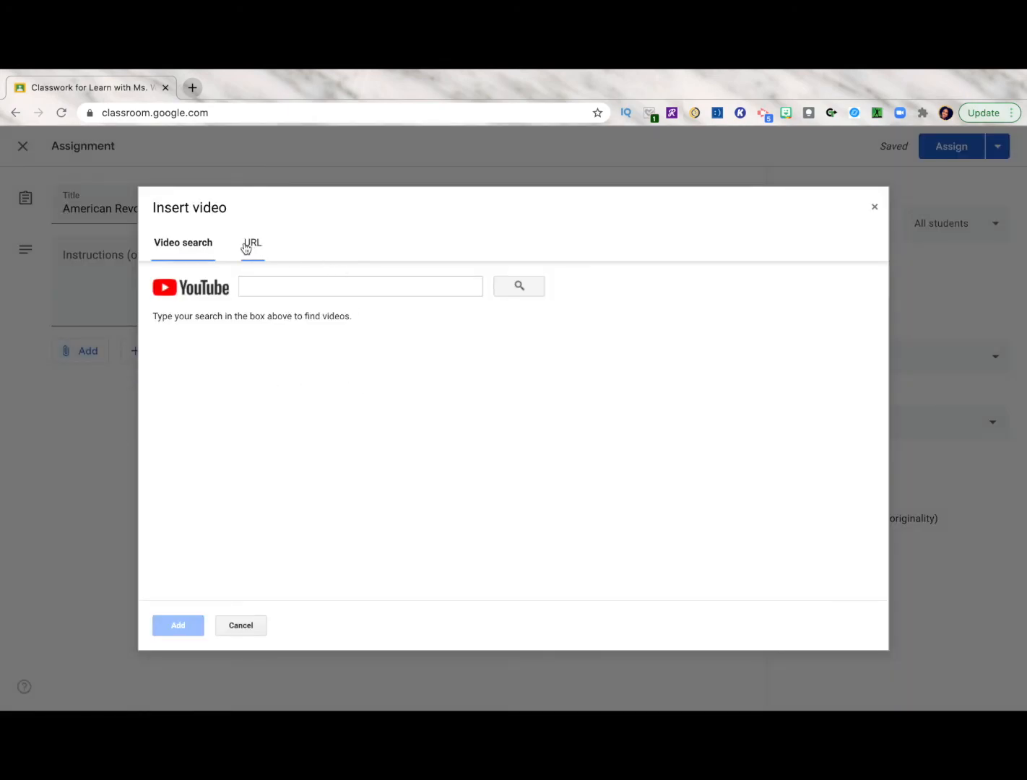
click(257, 278)
text(ameri)
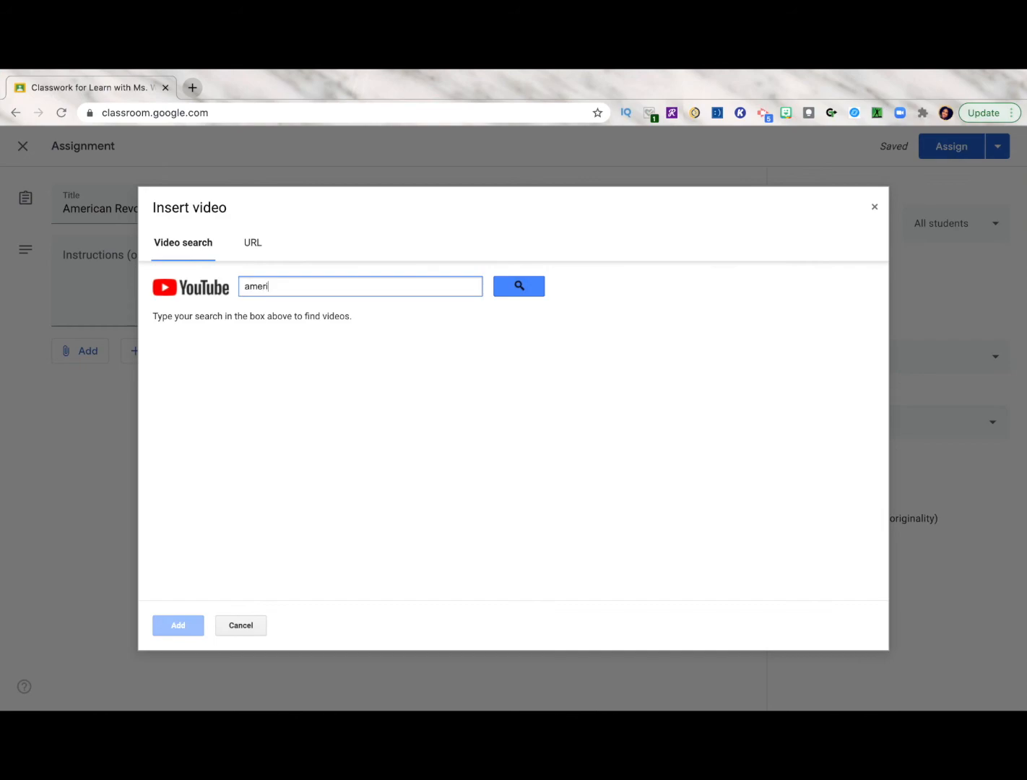
text(can revolution)
click(518, 285)
click(426, 345)
click(182, 628)
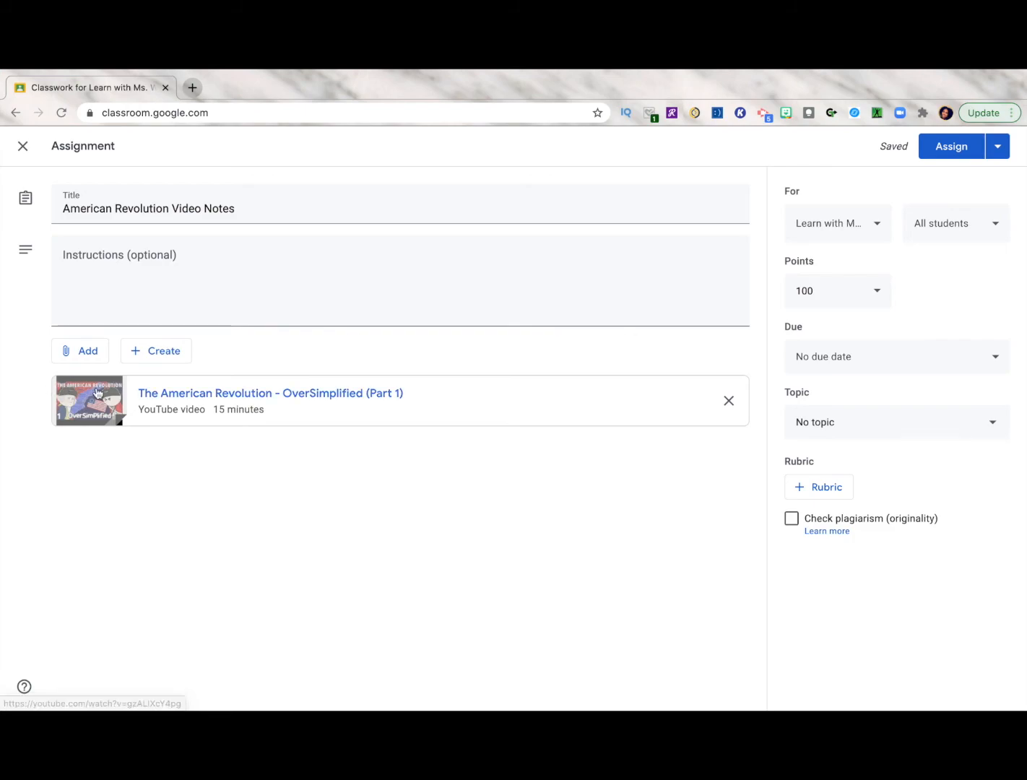
Add the instructions "Please watch the attached video and take notes." and choose the topic "2nd Qtr - Week of 11/23 -11/27"
click(179, 260)
text(Please watch the attached video and take notes.)
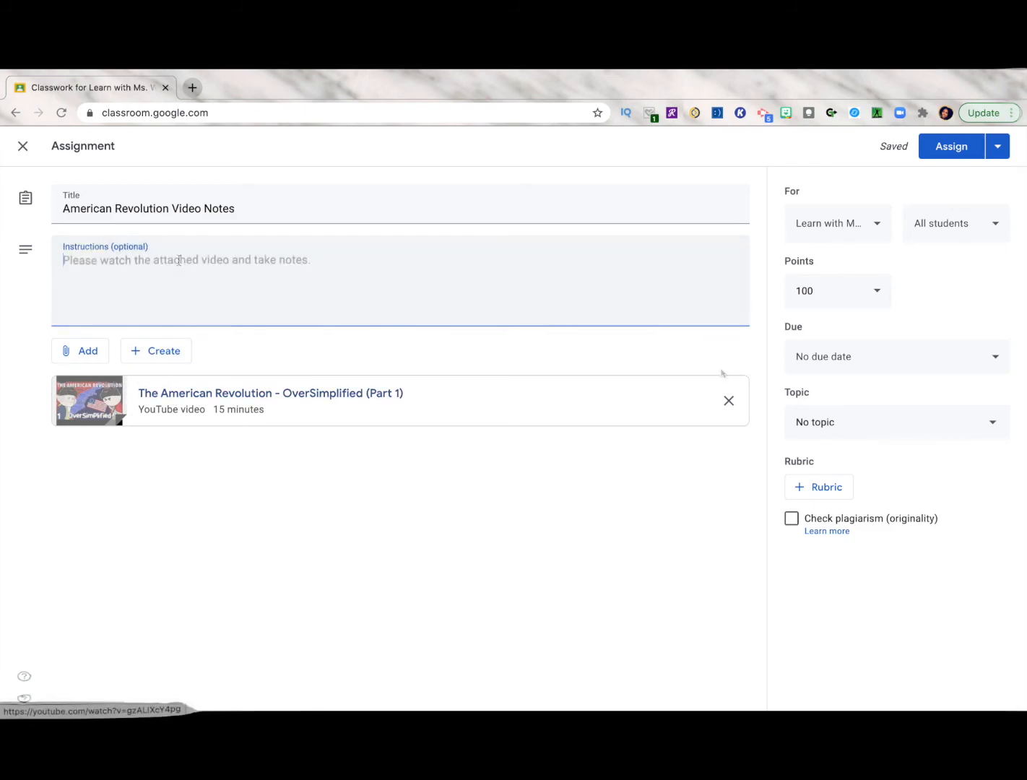
click(879, 426)
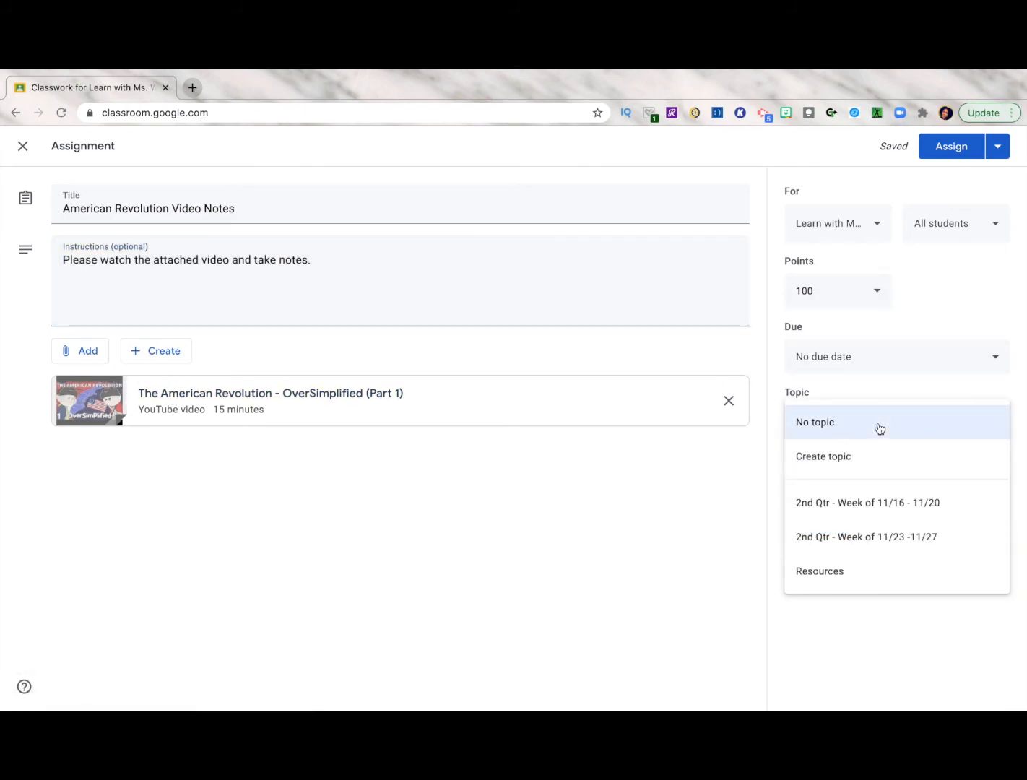
click(878, 539)
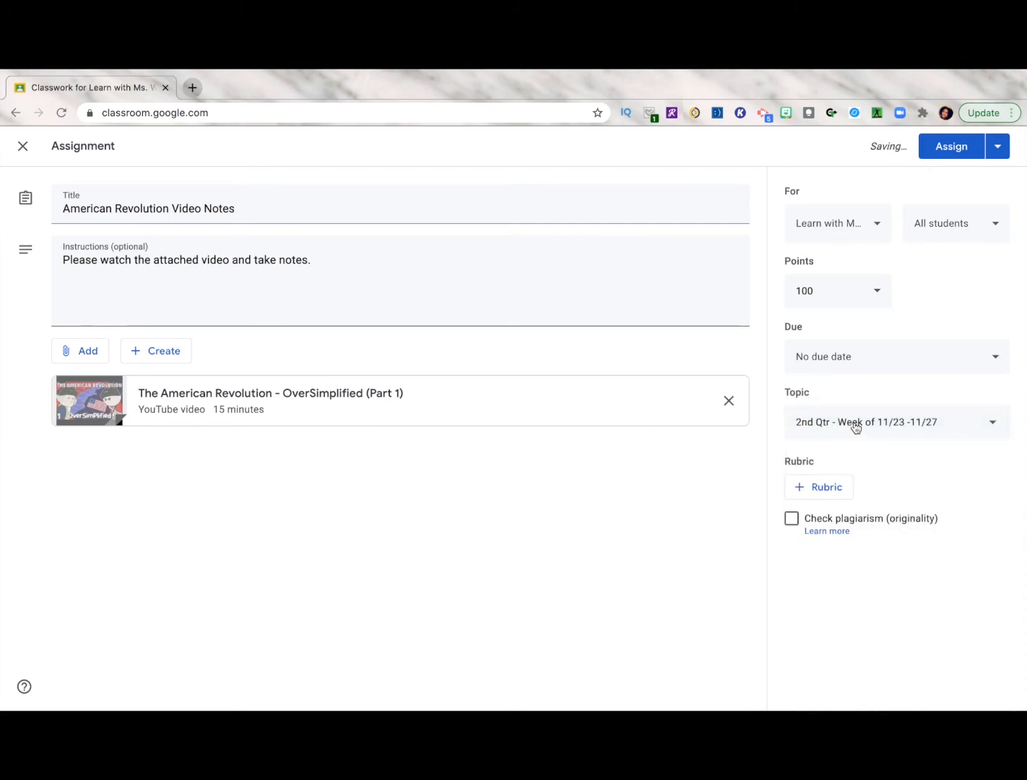
Set the American Revolution Video Notes due date to Nov 27, 2020 at 2:30pm
click(911, 371)
click(855, 429)
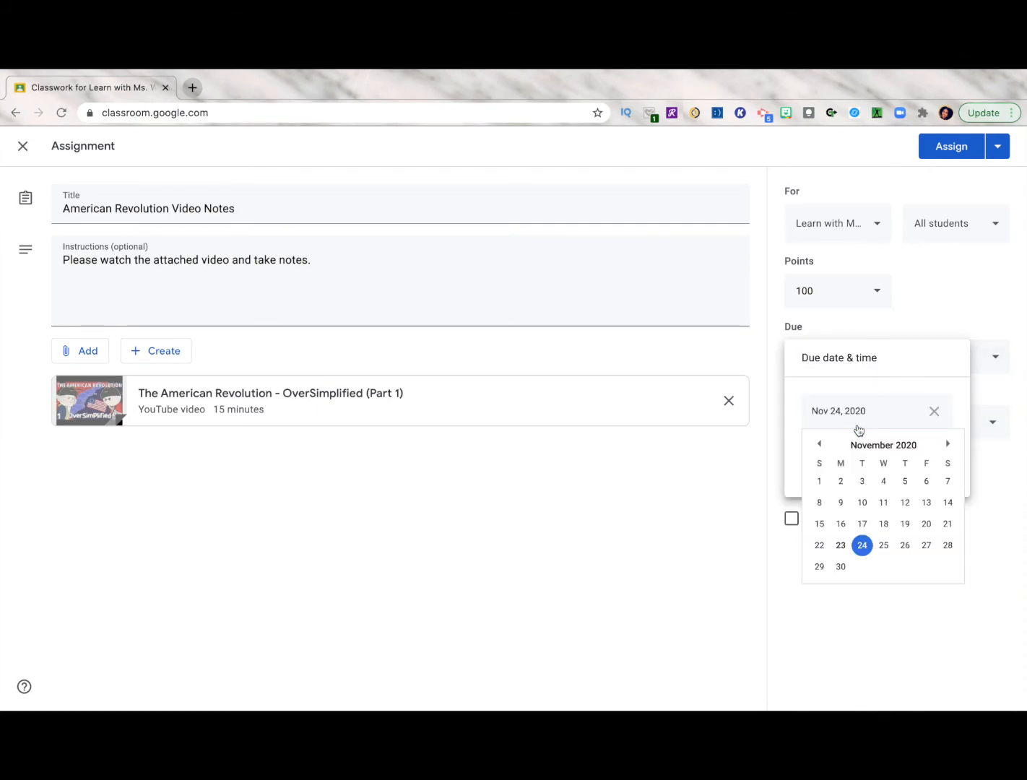
click(926, 546)
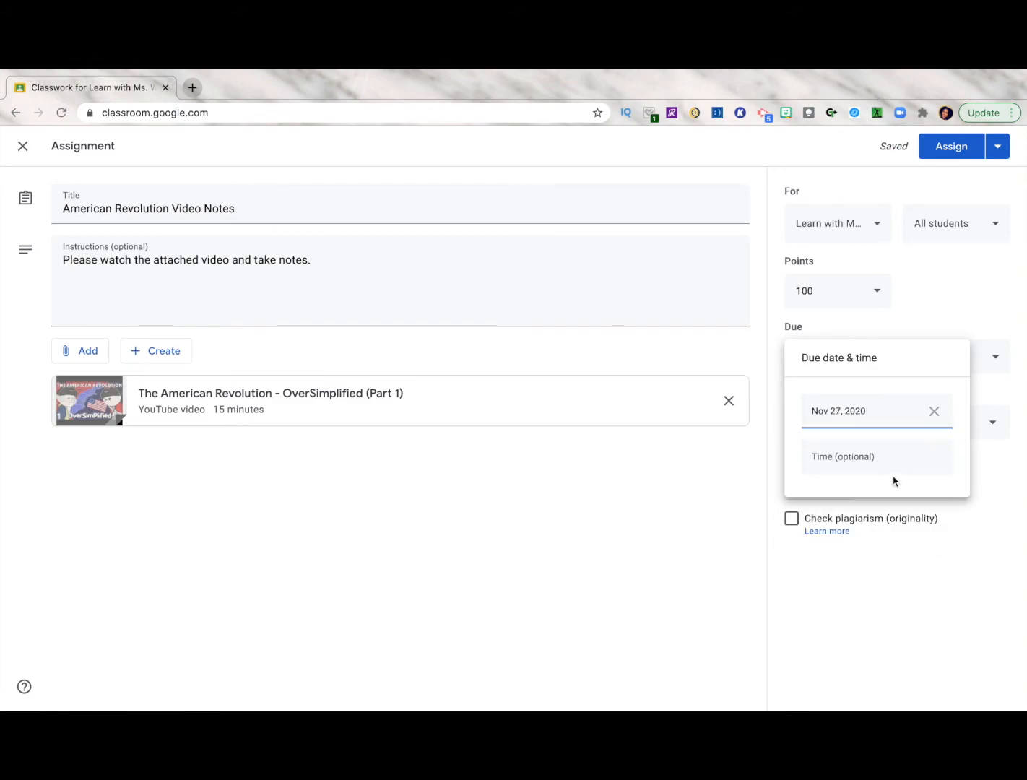
click(871, 465)
text(2:30pm)
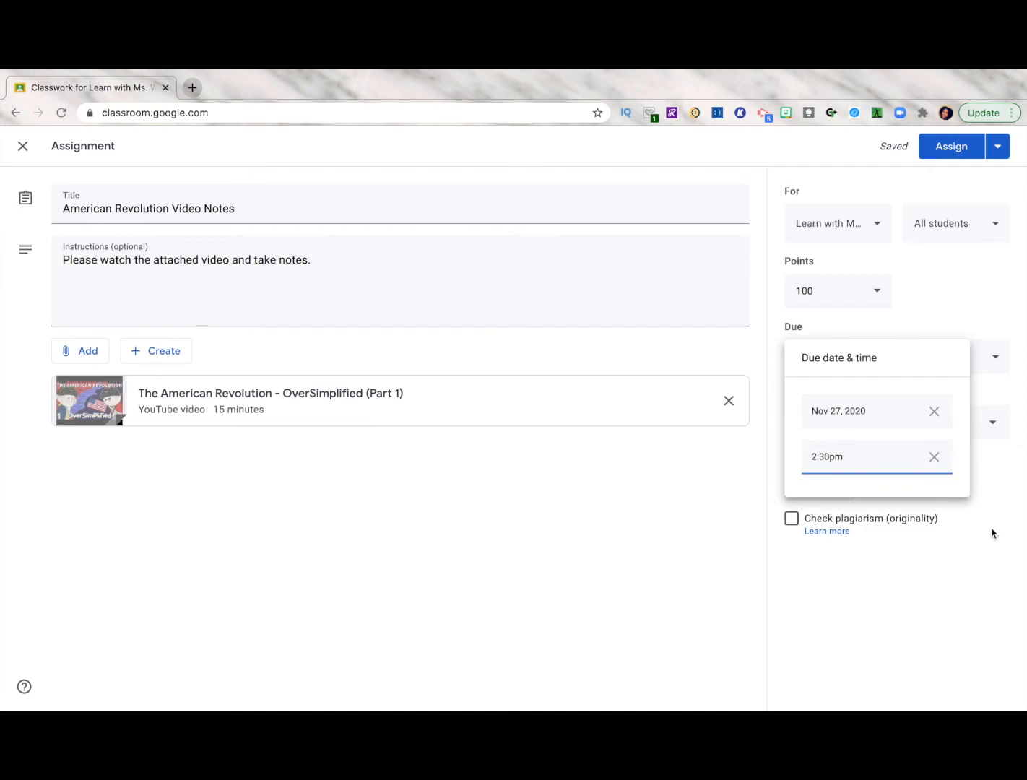
click(994, 532)
click(945, 151)
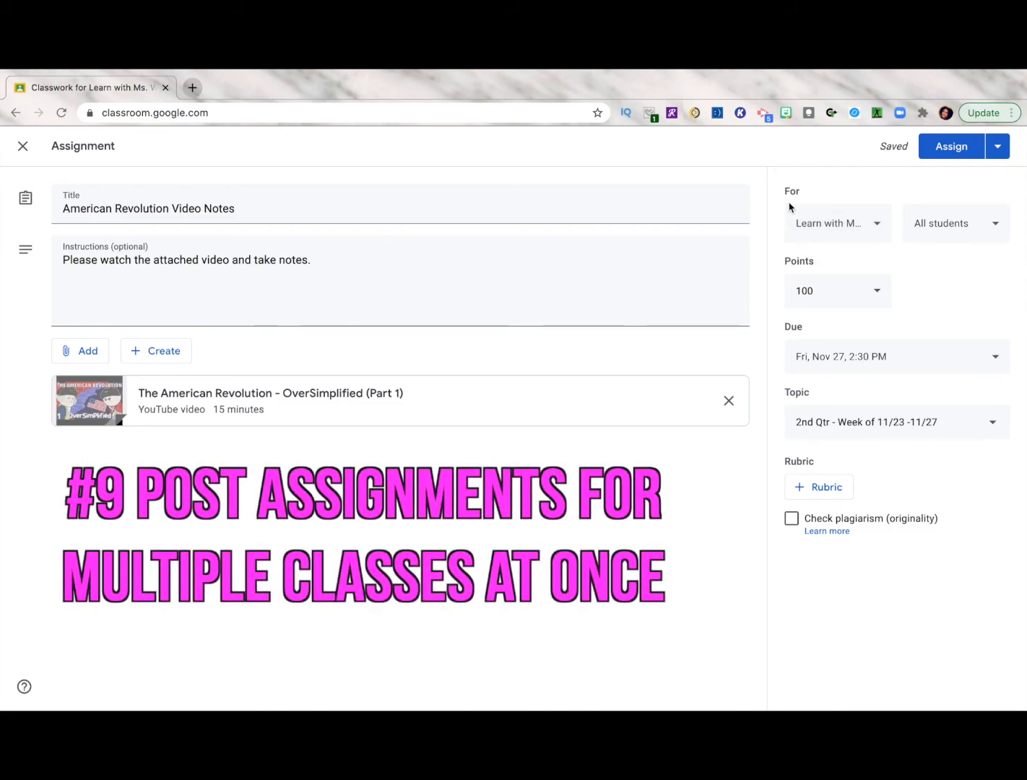
Look through the list of classes the assignment can be posted to, and assign it to all students in the current class only
click(878, 225)
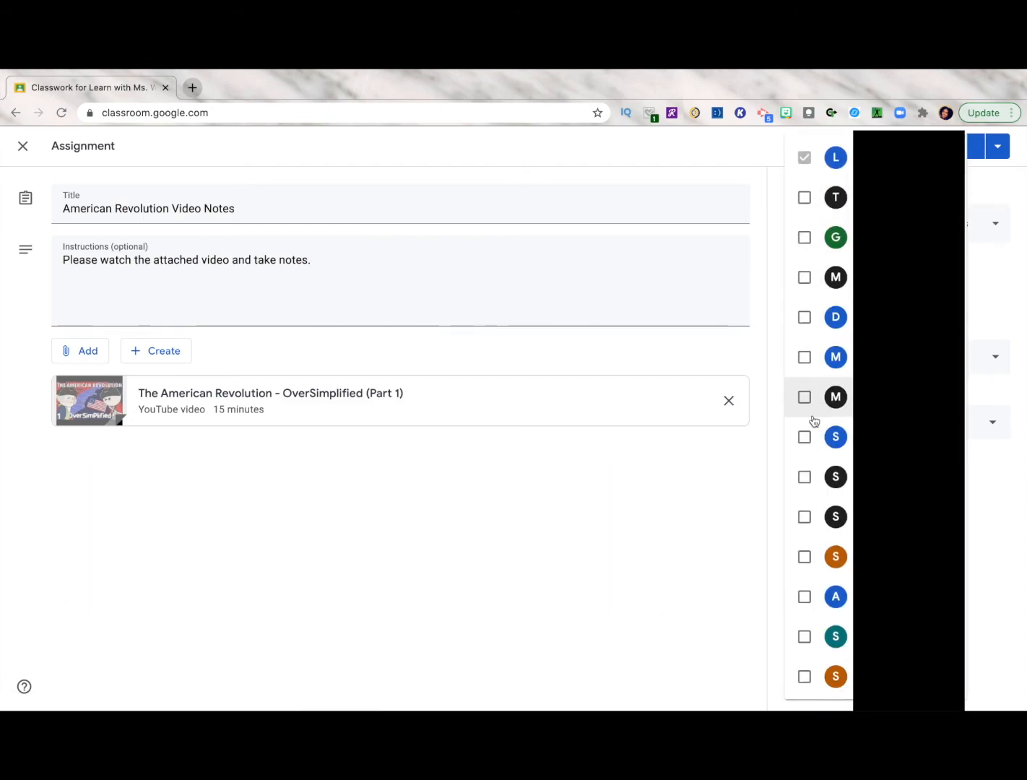
scroll(806, 575, down, 15)
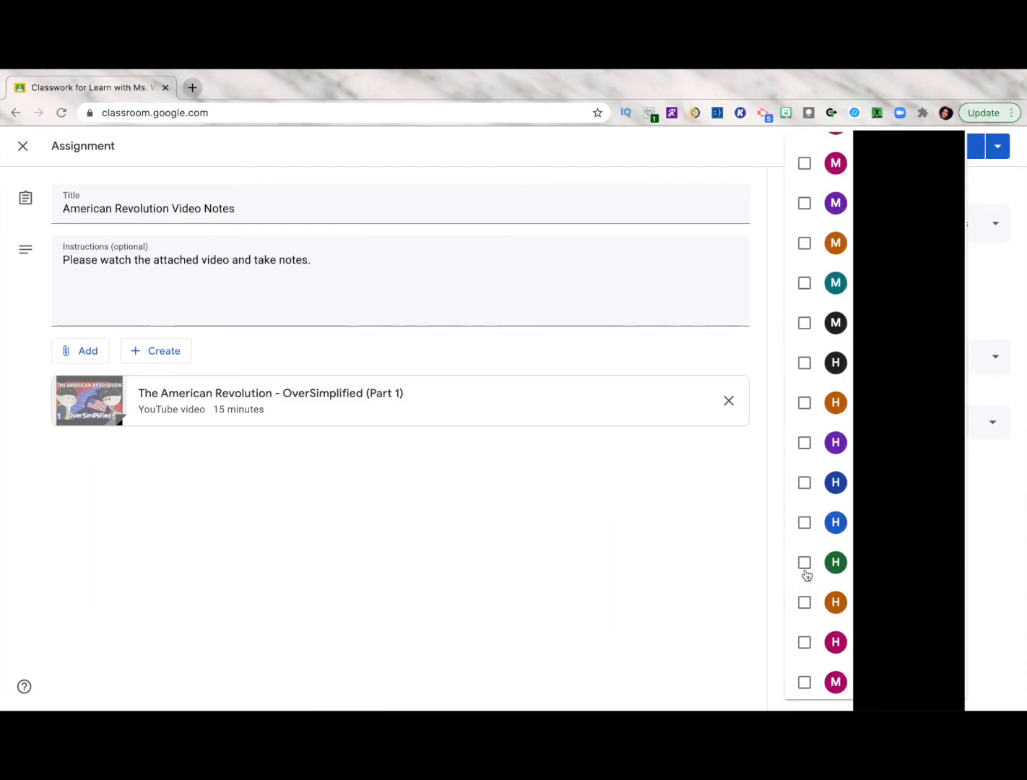
scroll(806, 574, up, 15)
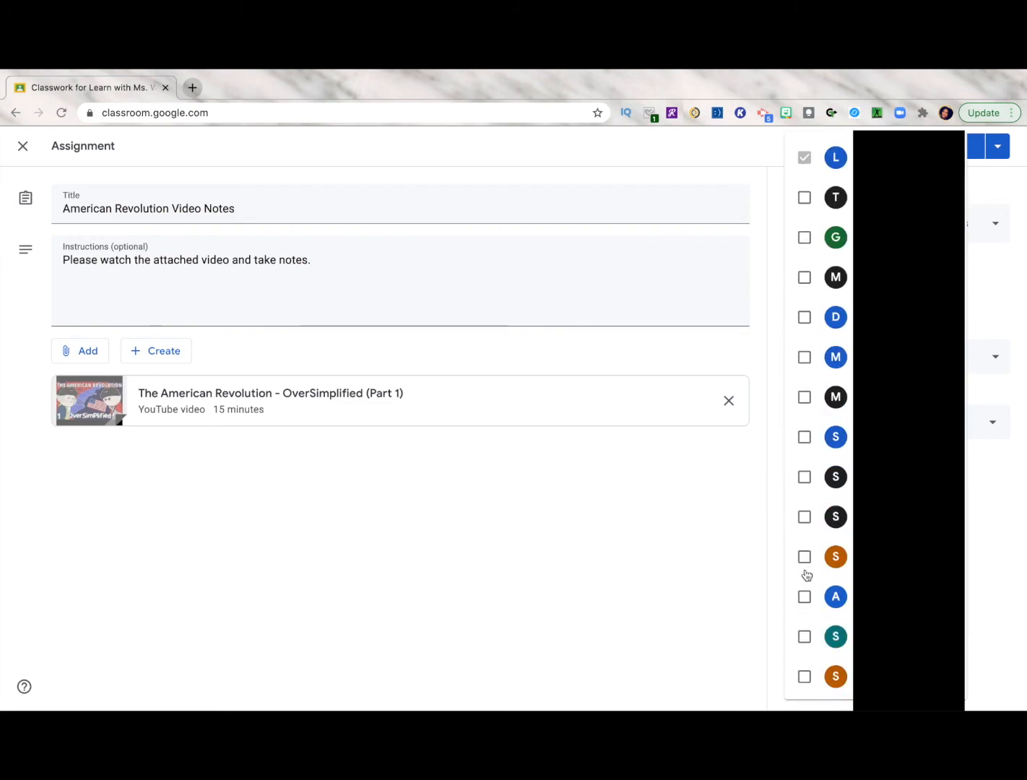
click(1010, 306)
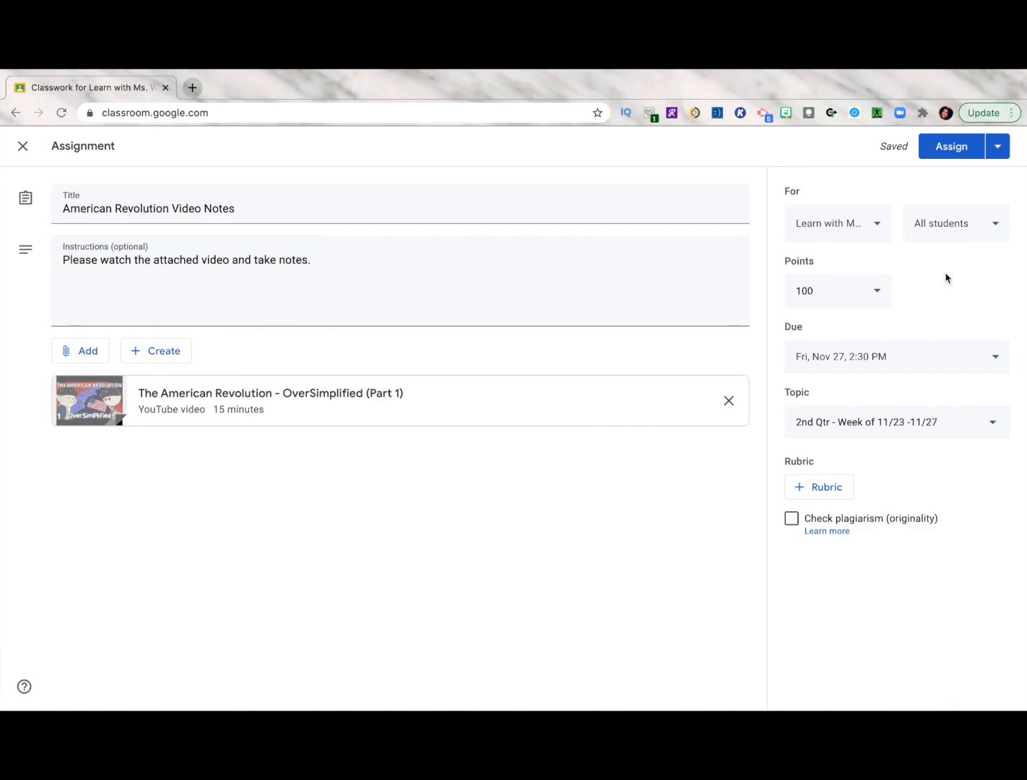
click(951, 146)
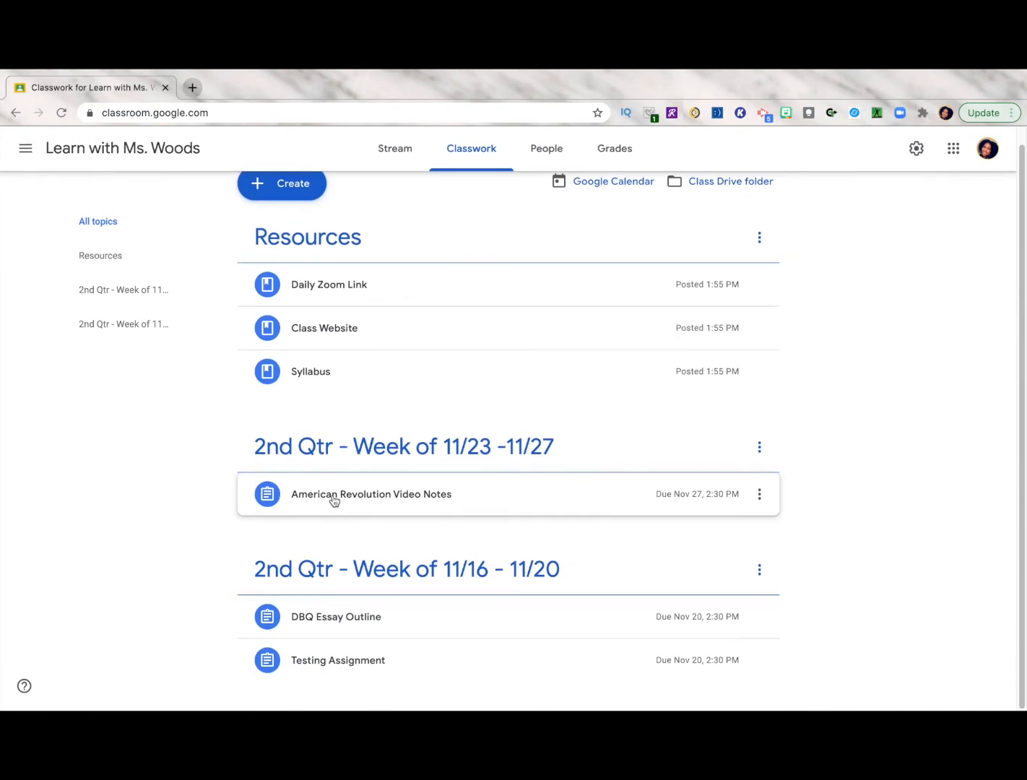
Edit the American Revolution Video Notes assignment, adding the number "#001" before its title, and save it
scroll(334, 502, up, 1)
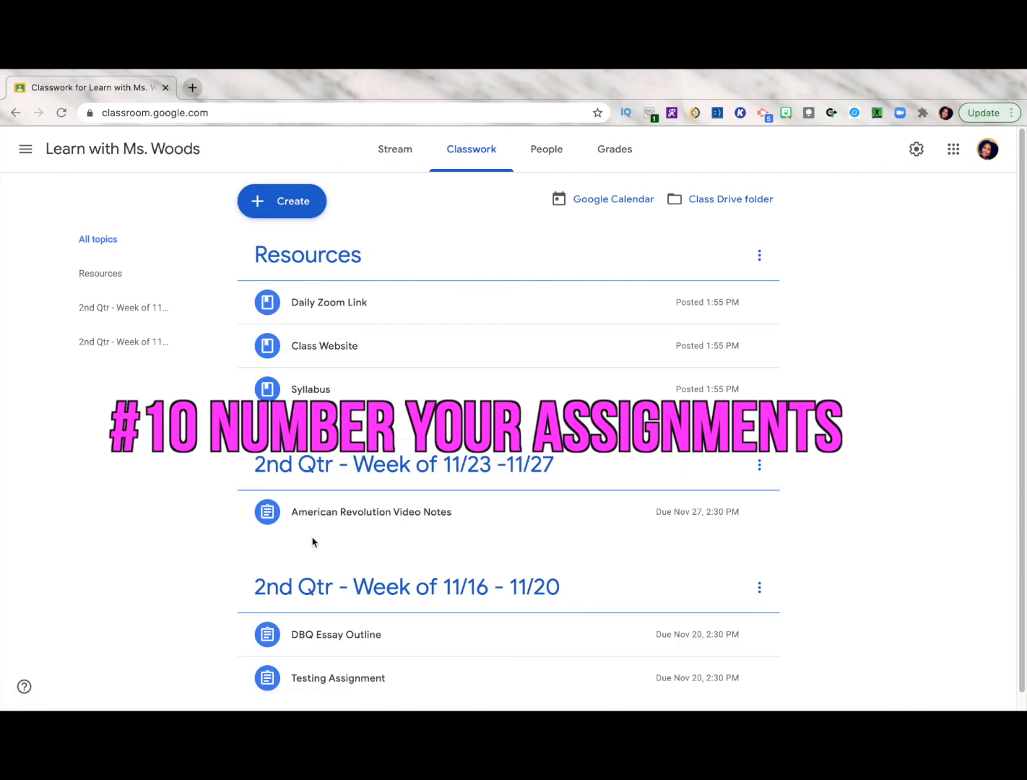
click(424, 522)
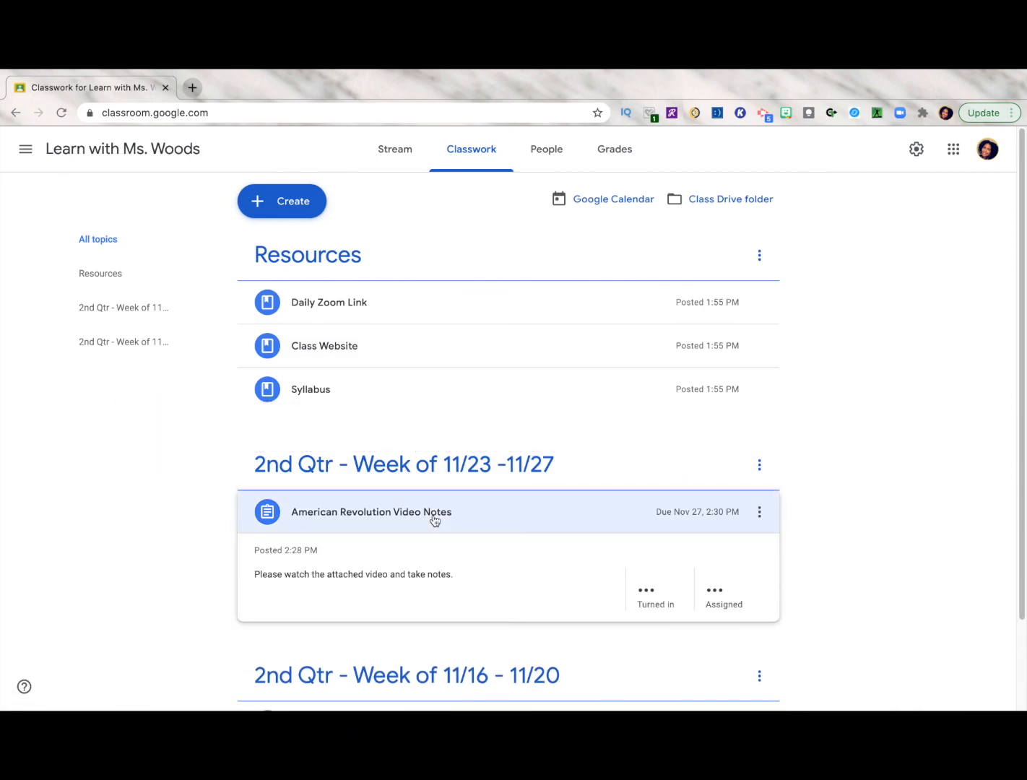
click(759, 511)
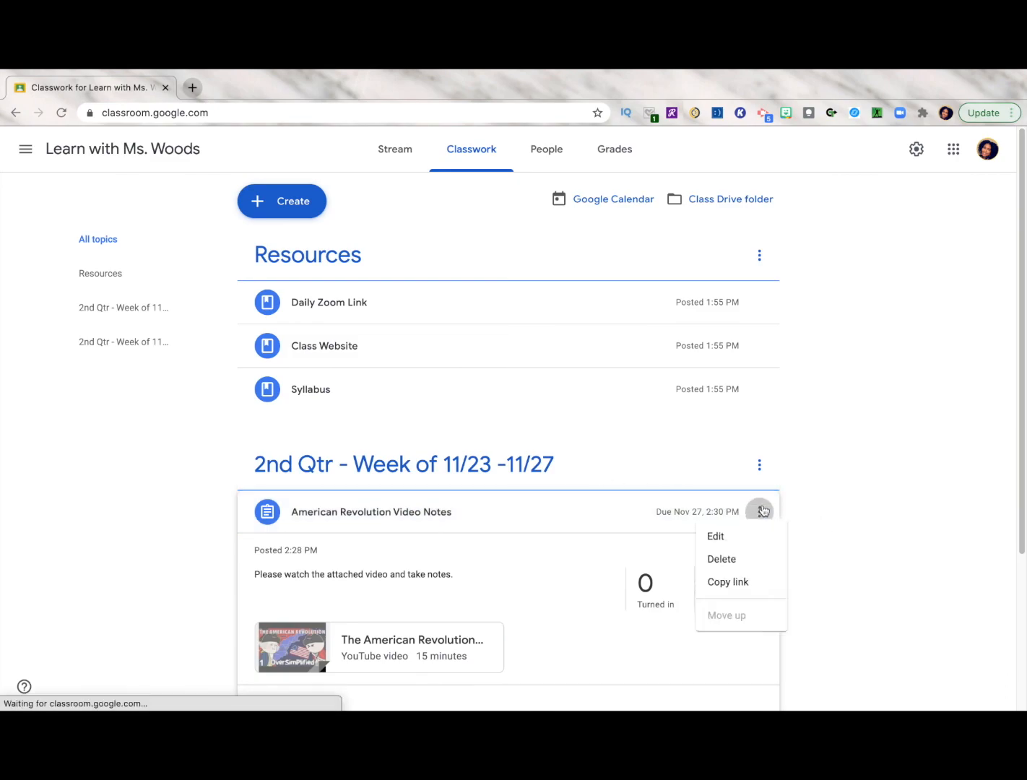
click(701, 542)
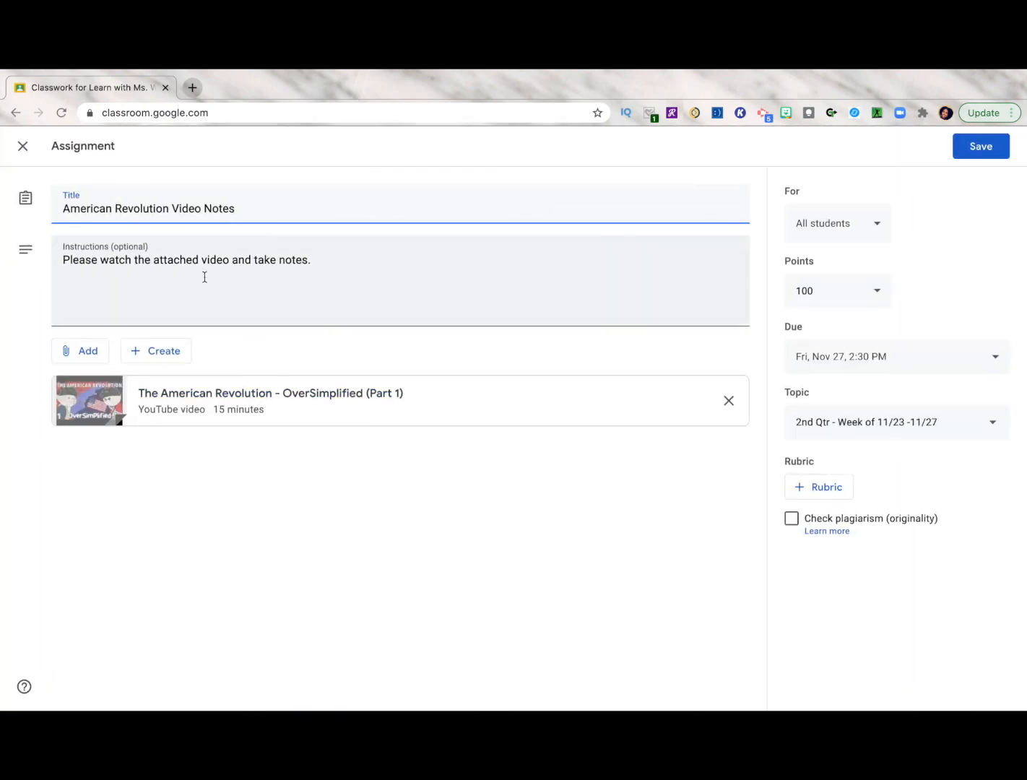
text(#001)
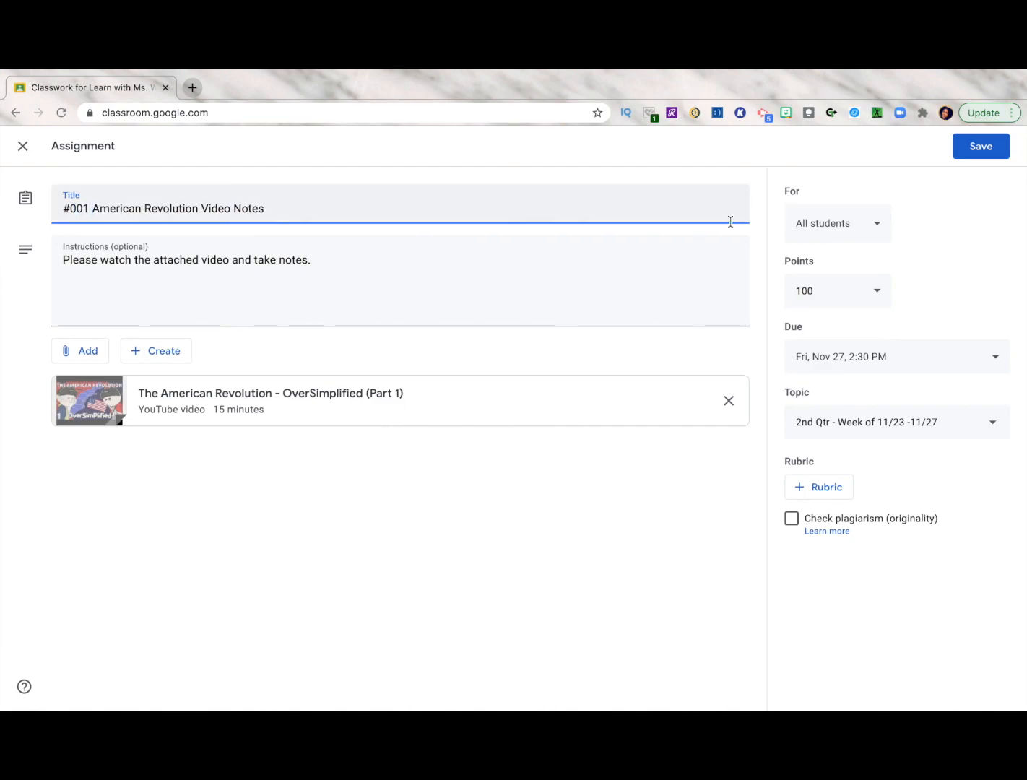
click(977, 154)
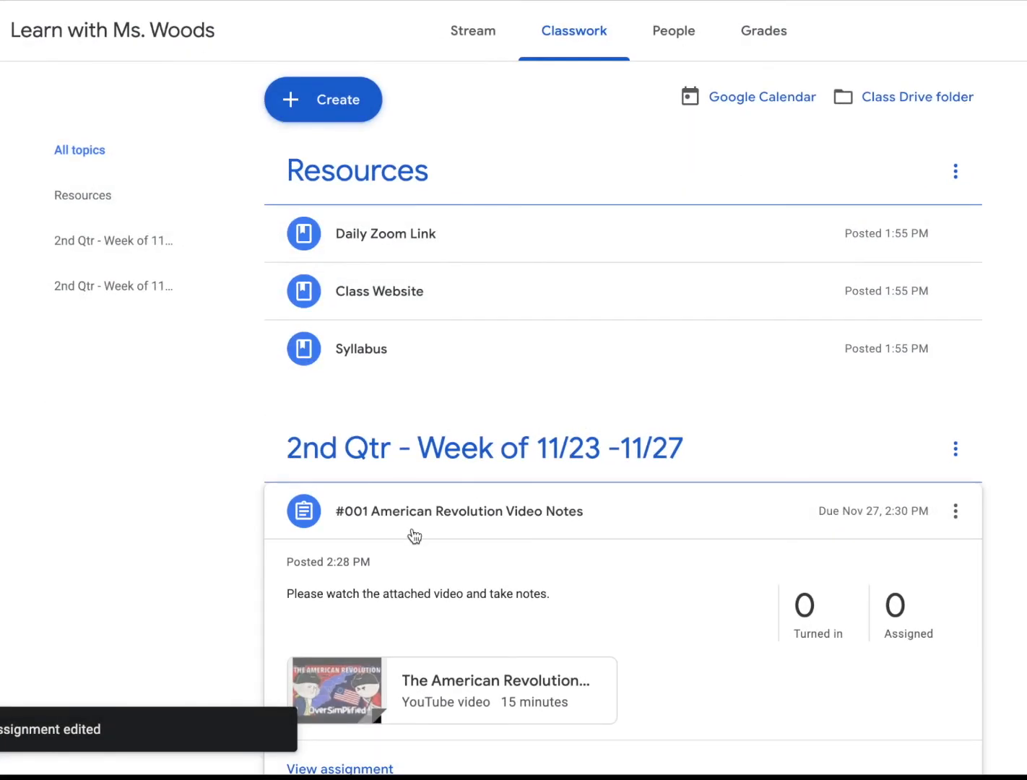